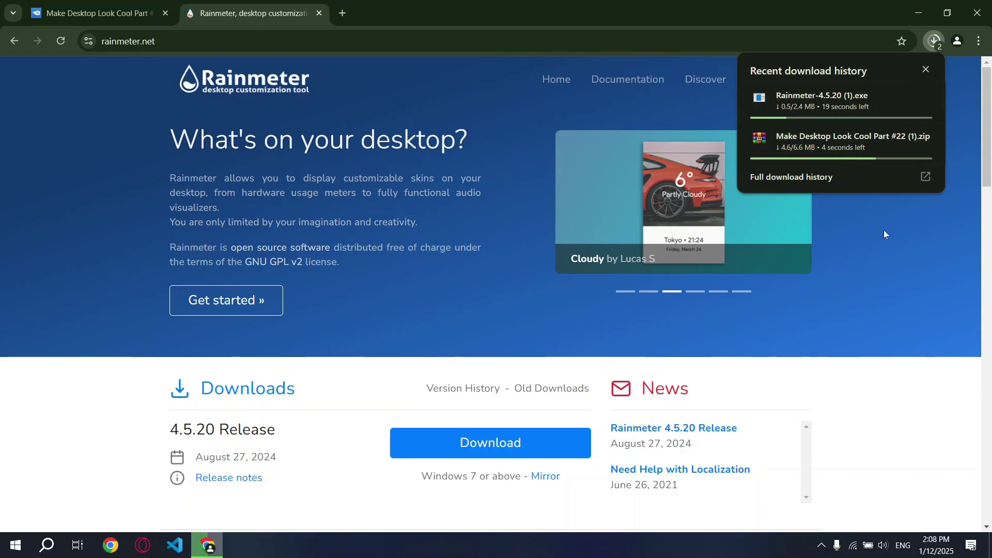
- Close the browser and extract Make Desktop Look Cool Part #22.zip in Downloads into a folder of the same name
{"action": "left_click", "coordinate": [978, 8]}
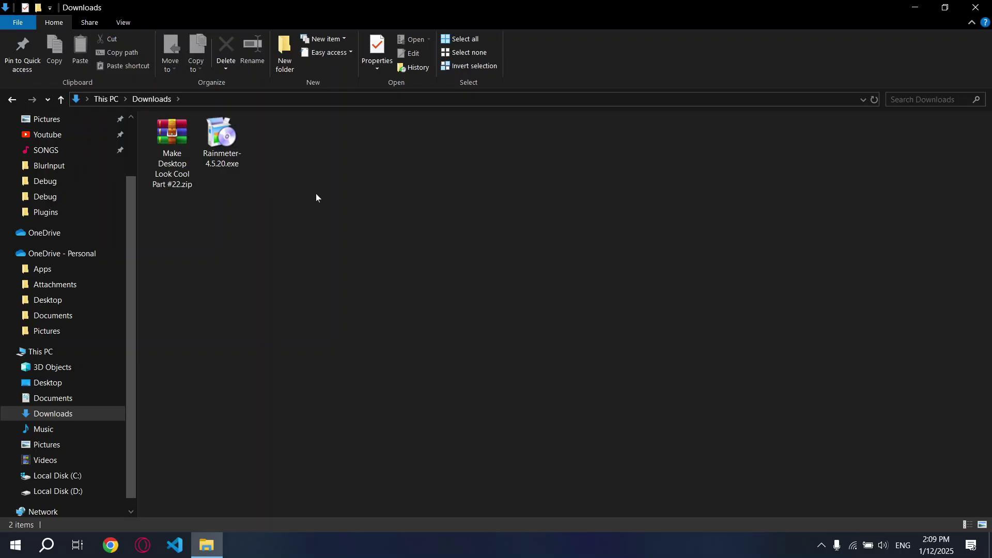
{"action": "left_click_drag", "start_coordinate": [164, 205], "coordinate": [264, 145]}
{"action": "left_click", "coordinate": [305, 175]}
{"action": "left_click", "coordinate": [182, 132]}
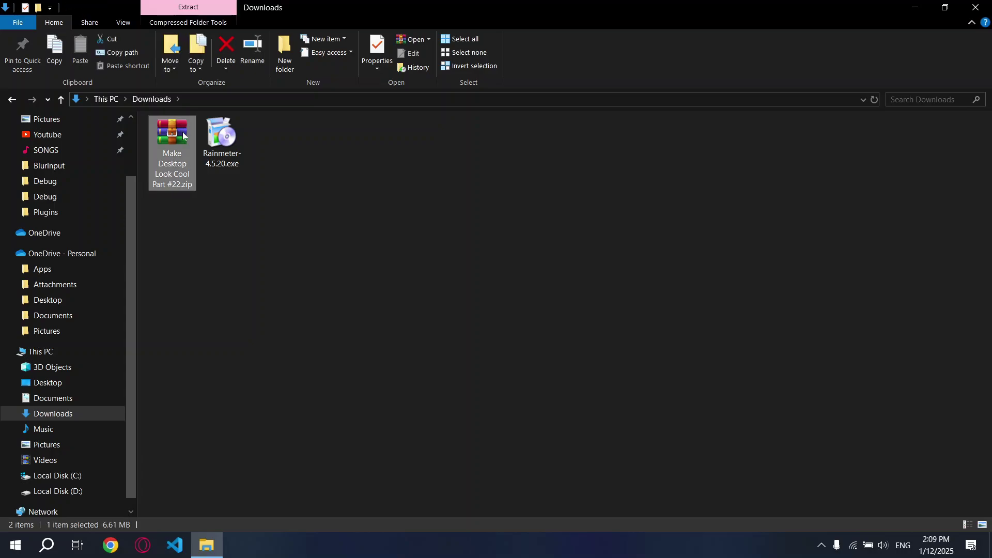
{"action": "right_click", "coordinate": [176, 148]}
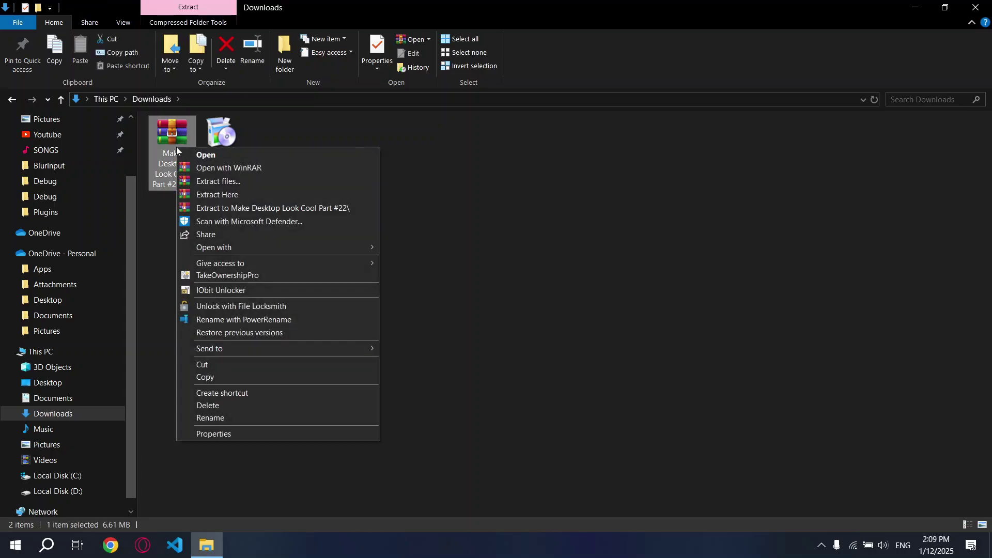
{"action": "left_click", "coordinate": [224, 207]}
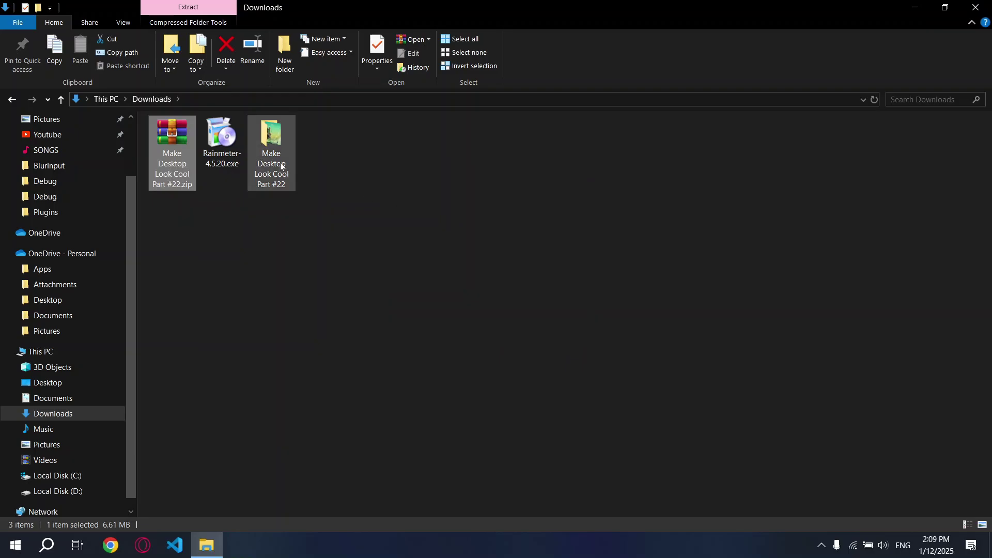
- Set Wallpaper.jpg from the extracted Make Desktop Look Cool Part #22 folder as the desktop background and show the desktop
{"action": "left_click", "coordinate": [277, 145]}
{"action": "double_click", "coordinate": [277, 145]}
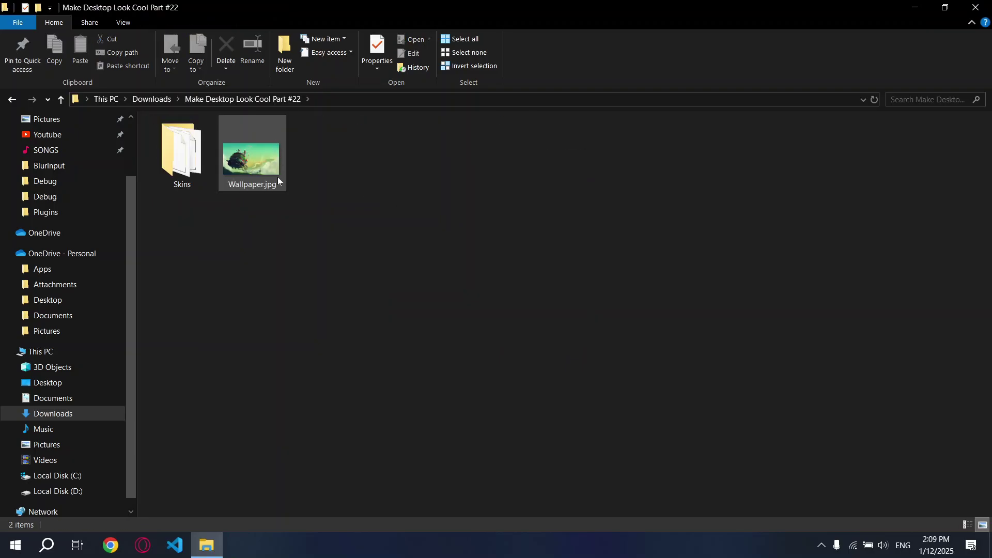
{"action": "double_click", "coordinate": [259, 159]}
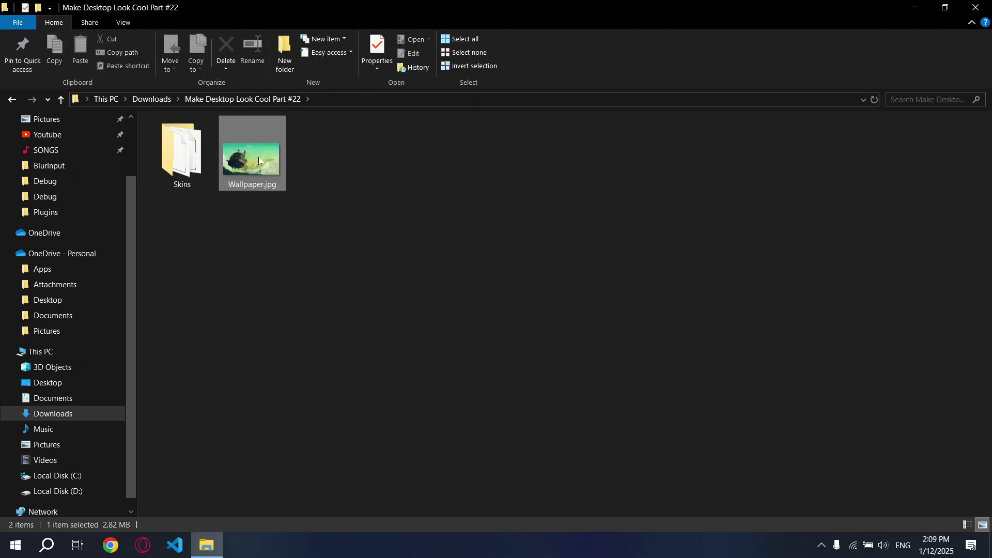
{"action": "right_click", "coordinate": [260, 158]}
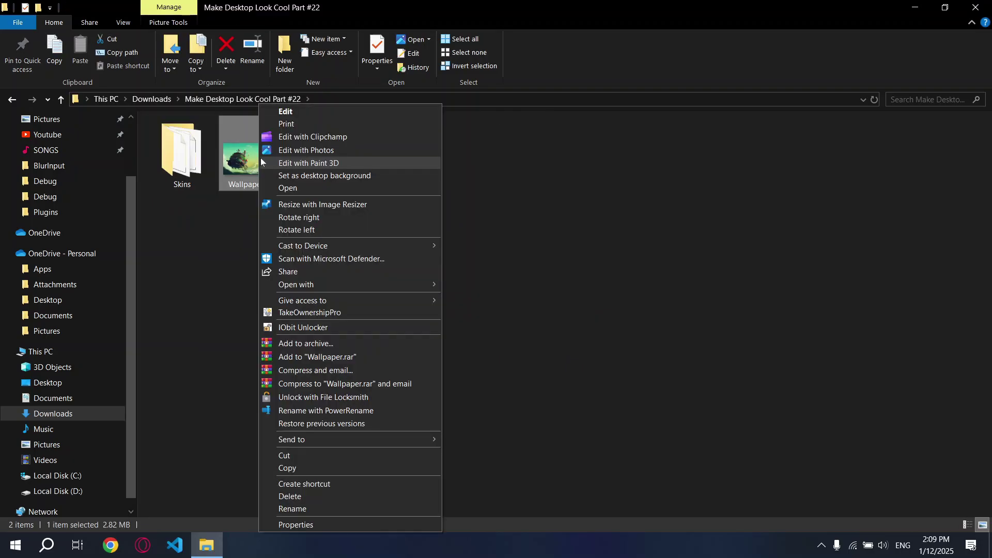
{"action": "left_click", "coordinate": [287, 175]}
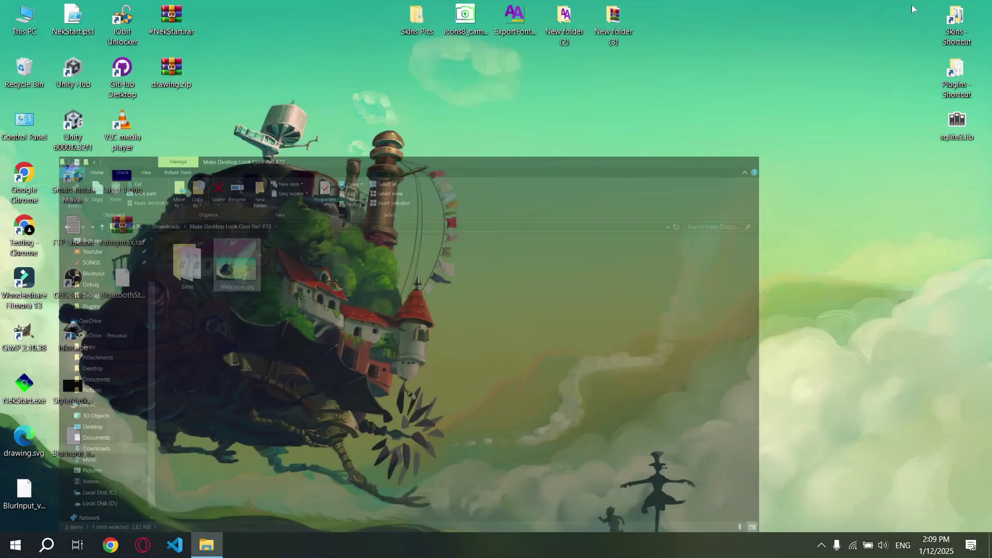
{"action": "left_click", "coordinate": [914, 8]}
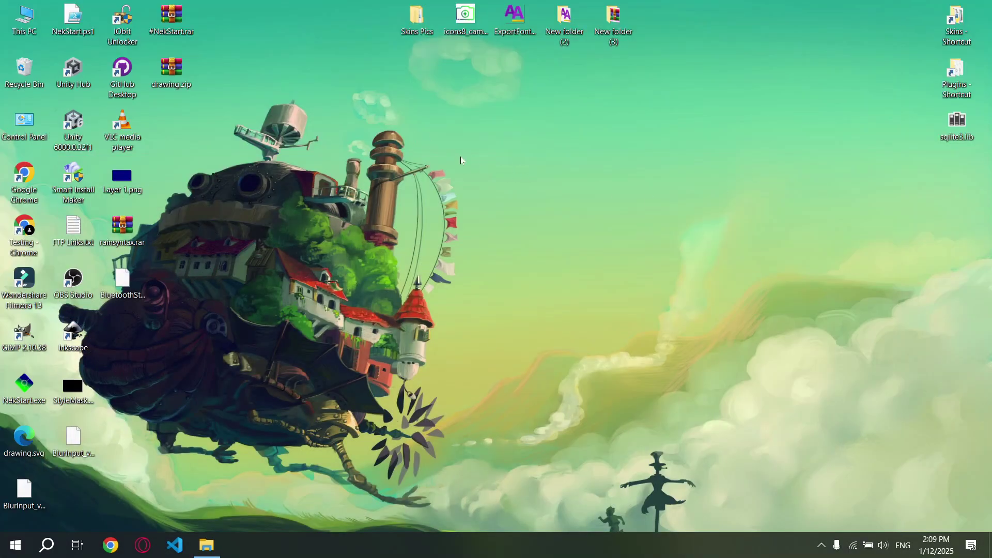
{"action": "left_click_drag", "start_coordinate": [418, 145], "coordinate": [586, 308]}
- Install Rainmeter from Rainmeter-4.5.20.exe in Downloads and finish the setup with Run Rainmeter enabled
{"action": "mouse_move", "coordinate": [215, 541]}
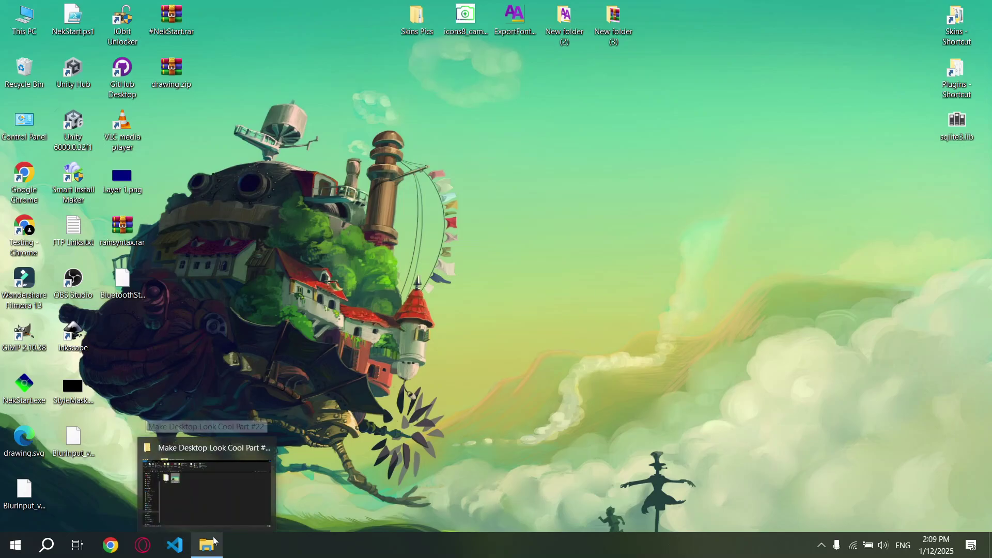
{"action": "left_click", "coordinate": [207, 498]}
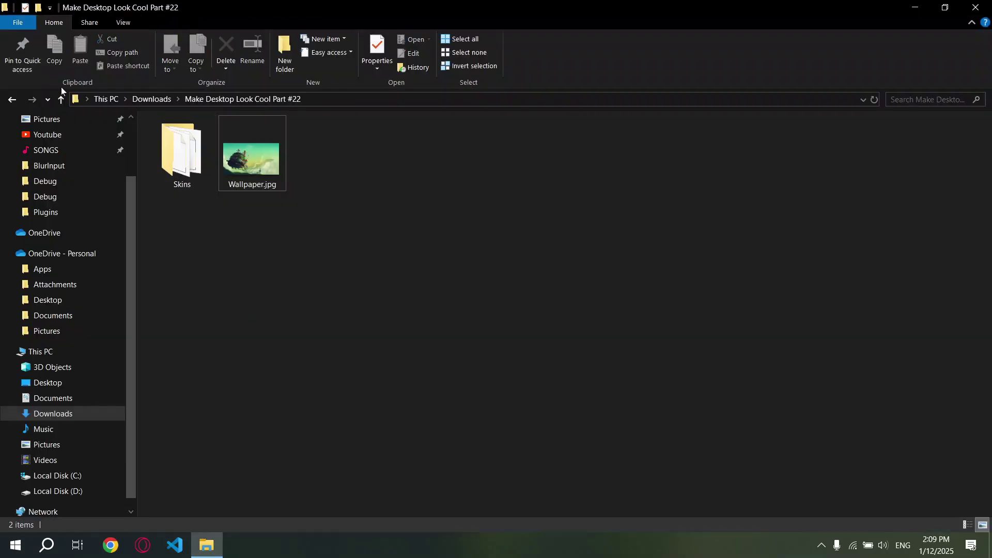
{"action": "left_click", "coordinate": [12, 100]}
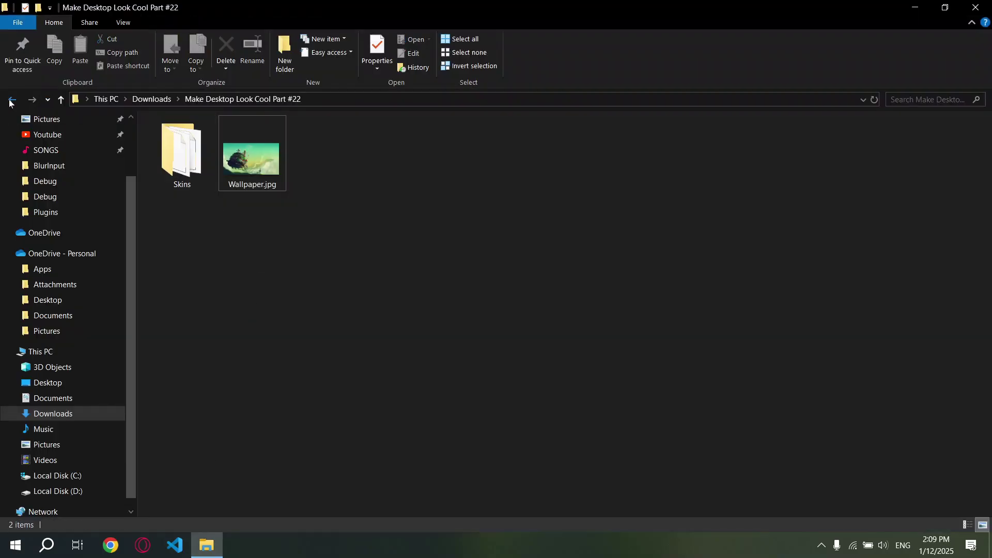
{"action": "left_click", "coordinate": [369, 228]}
{"action": "left_click", "coordinate": [283, 146]}
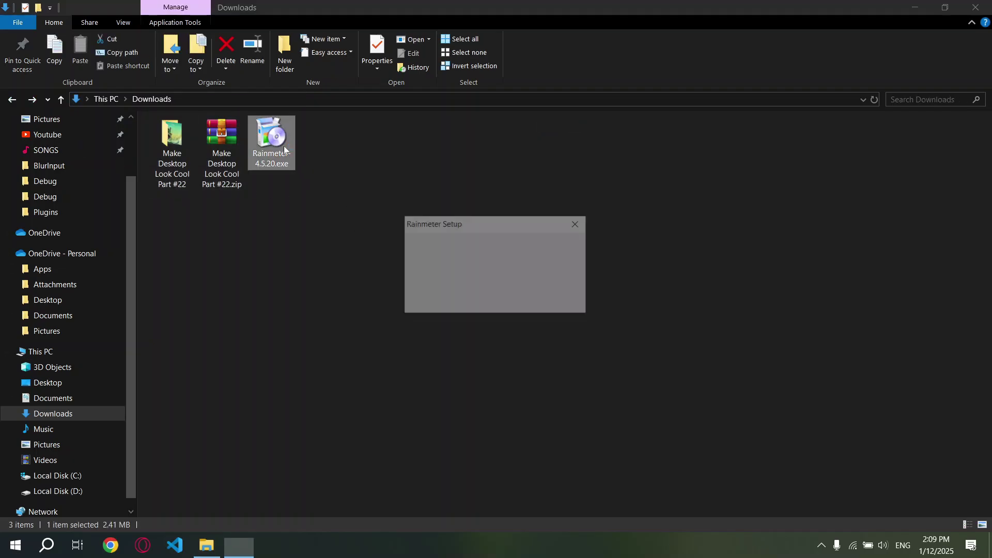
{"action": "left_click", "coordinate": [496, 299]}
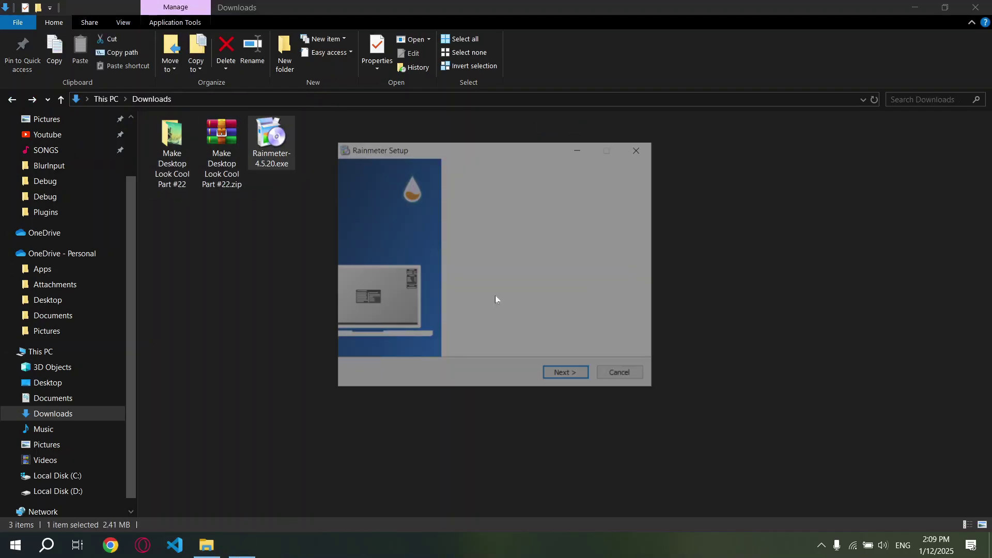
{"action": "left_click", "coordinate": [573, 383]}
{"action": "left_click", "coordinate": [574, 381]}
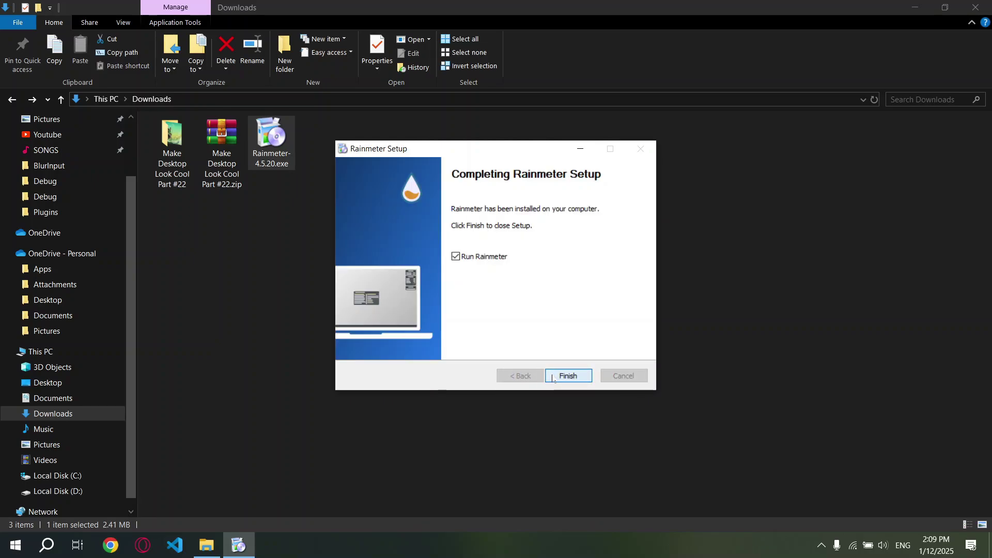
{"action": "left_click", "coordinate": [553, 379]}
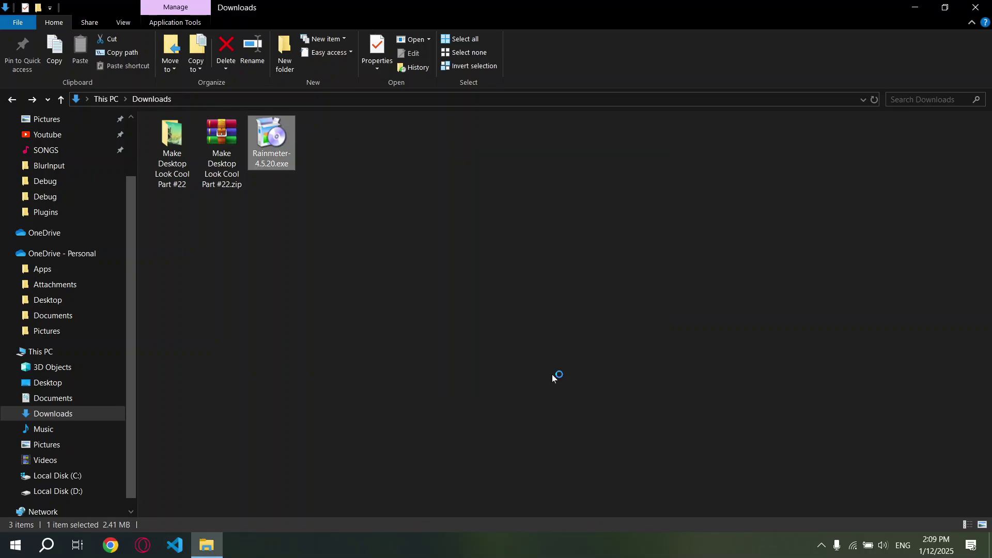
- Unload the default illustro Welcome, Disk, System and clock skins from the desktop
{"action": "left_click", "coordinate": [910, 10]}
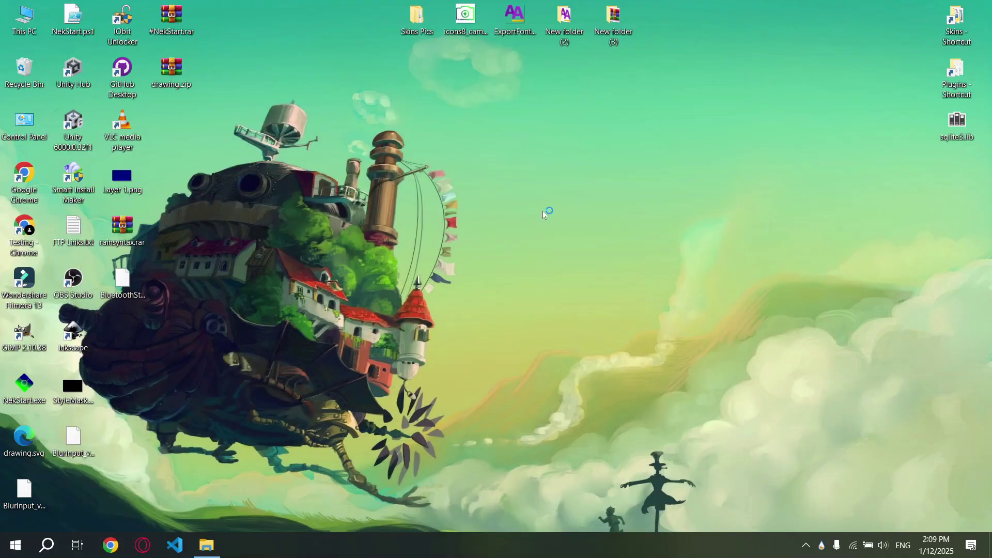
{"action": "right_click", "coordinate": [535, 252]}
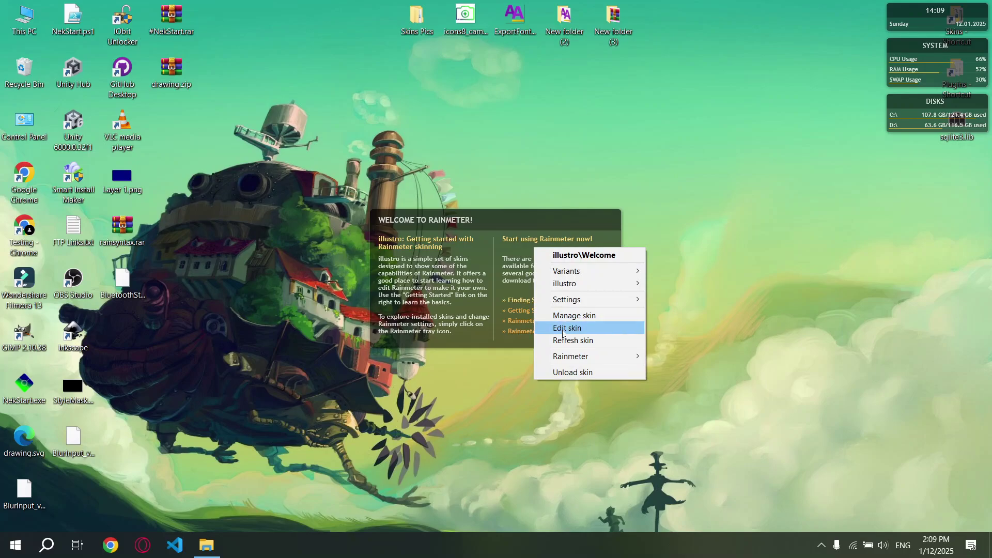
{"action": "left_click", "coordinate": [572, 372]}
{"action": "right_click", "coordinate": [899, 113]}
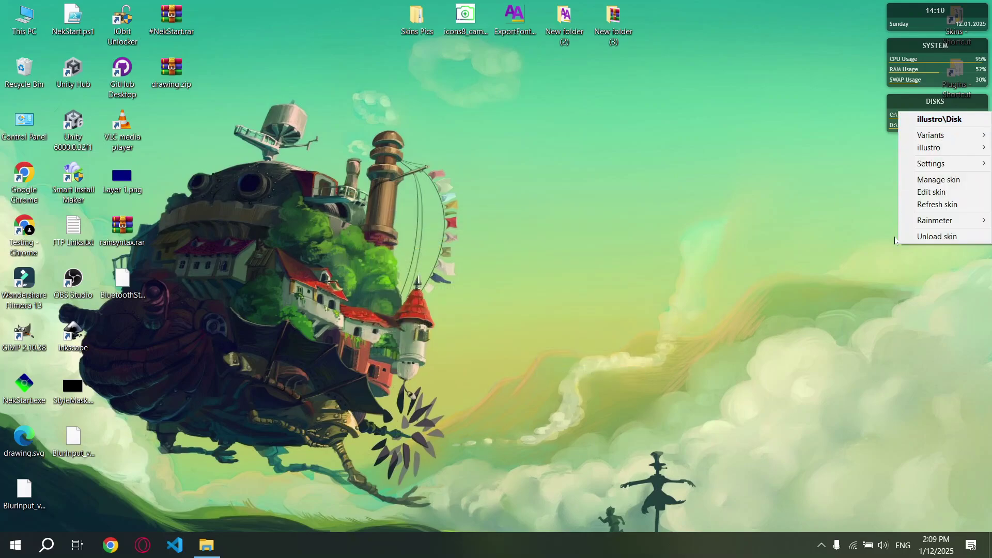
{"action": "left_click", "coordinate": [914, 236]}
{"action": "right_click", "coordinate": [888, 74]}
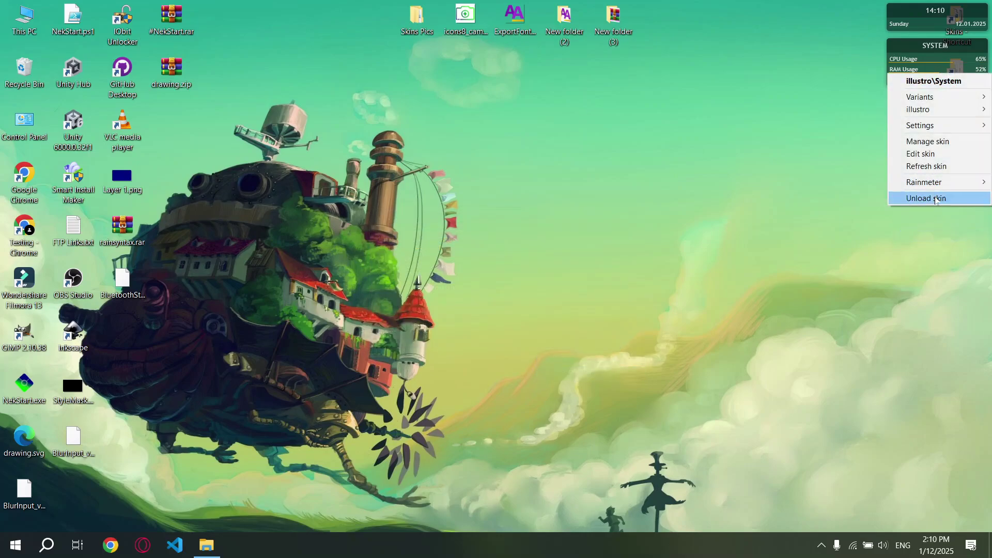
{"action": "left_click", "coordinate": [935, 199]}
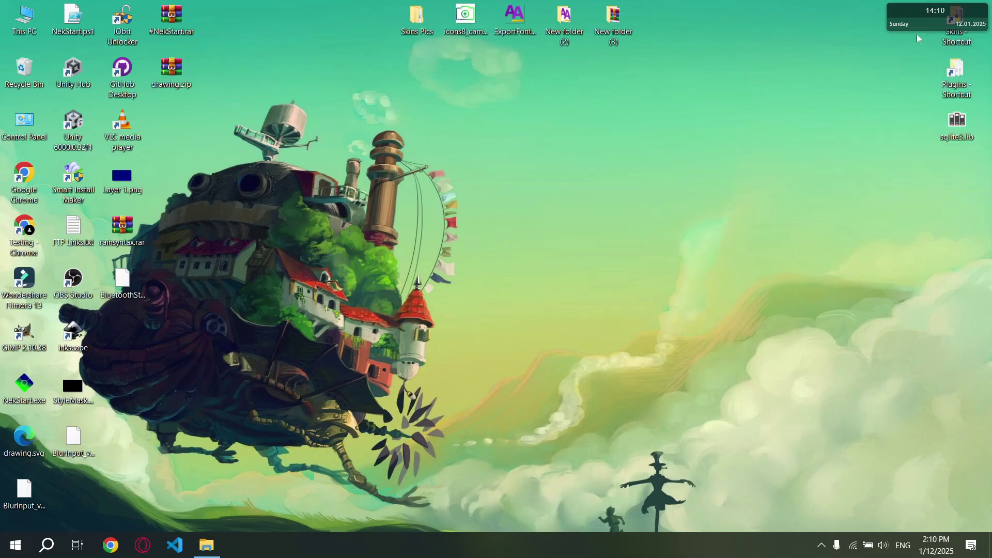
{"action": "right_click", "coordinate": [910, 30]}
{"action": "left_click", "coordinate": [917, 136]}
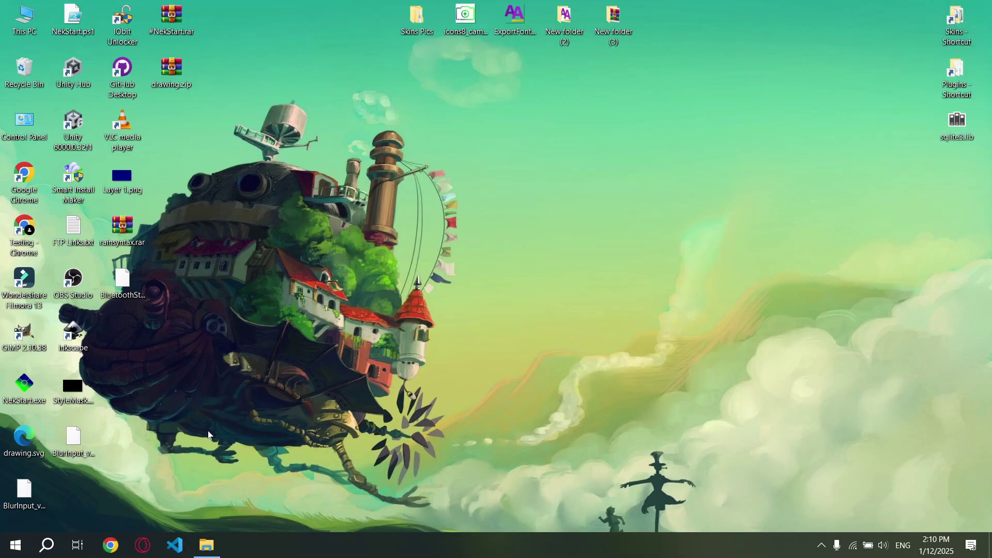
- Return to File Explorer and open the Skins folder inside the extracted Make Desktop Look Cool Part #22 folder
{"action": "left_click", "coordinate": [206, 545]}
{"action": "left_click", "coordinate": [227, 275]}
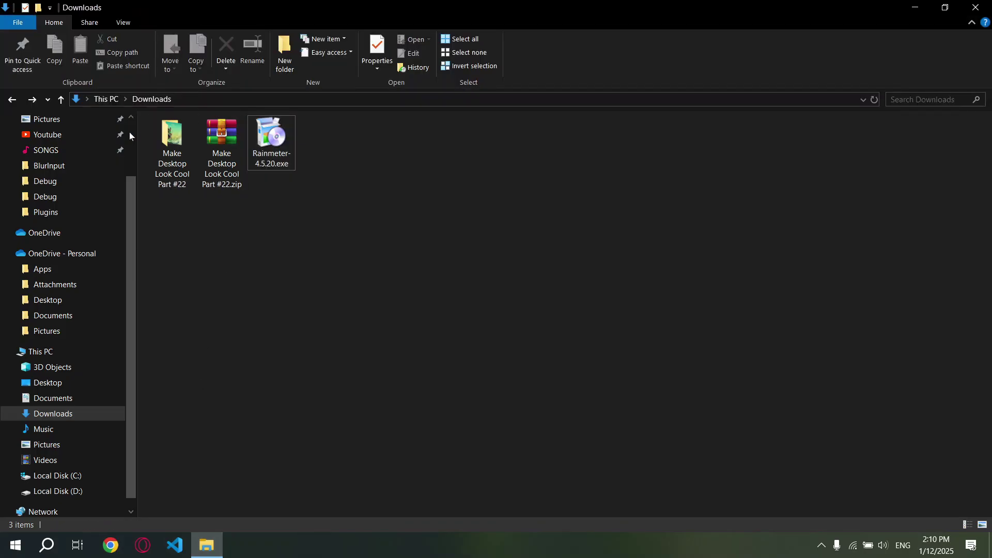
{"action": "double_click", "coordinate": [156, 137]}
{"action": "left_click", "coordinate": [174, 142]}
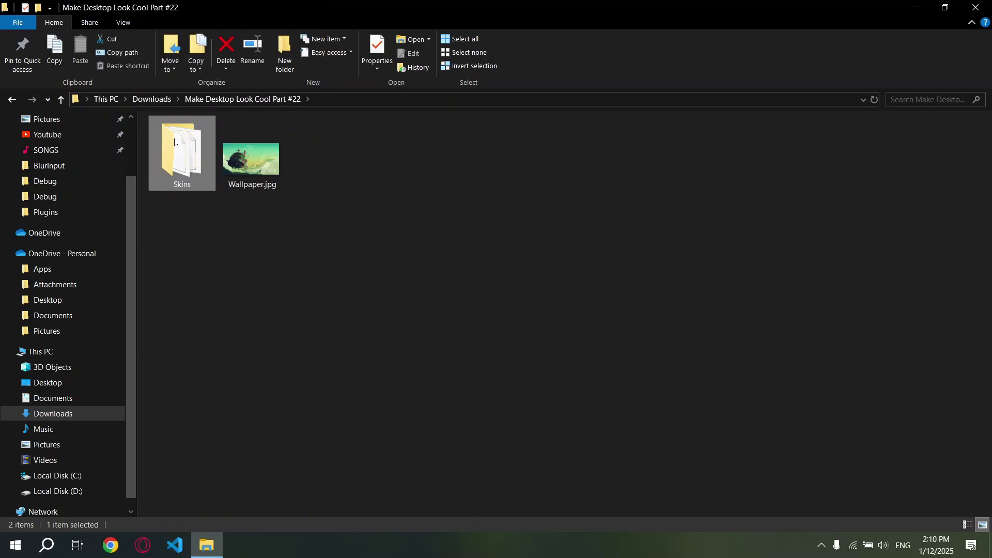
{"action": "double_click", "coordinate": [176, 144]}
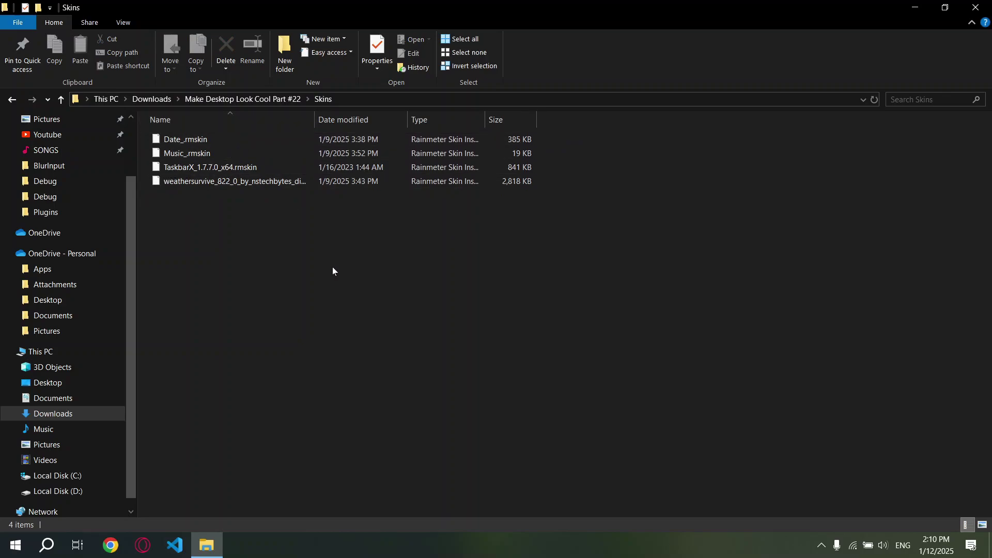
- Install the Date and Music Rainmeter skin packages without loading their included skins
{"action": "double_click", "coordinate": [209, 142]}
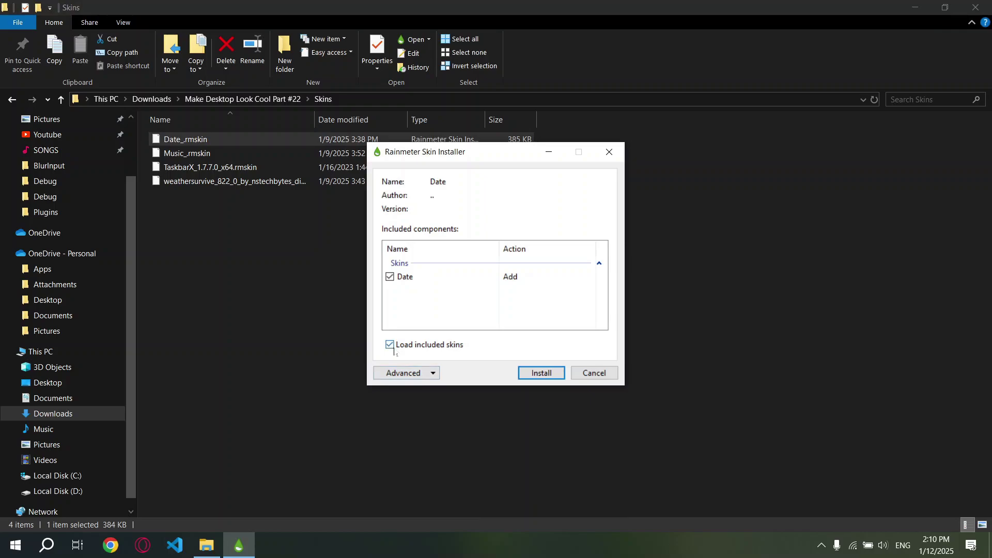
{"action": "left_click", "coordinate": [554, 374]}
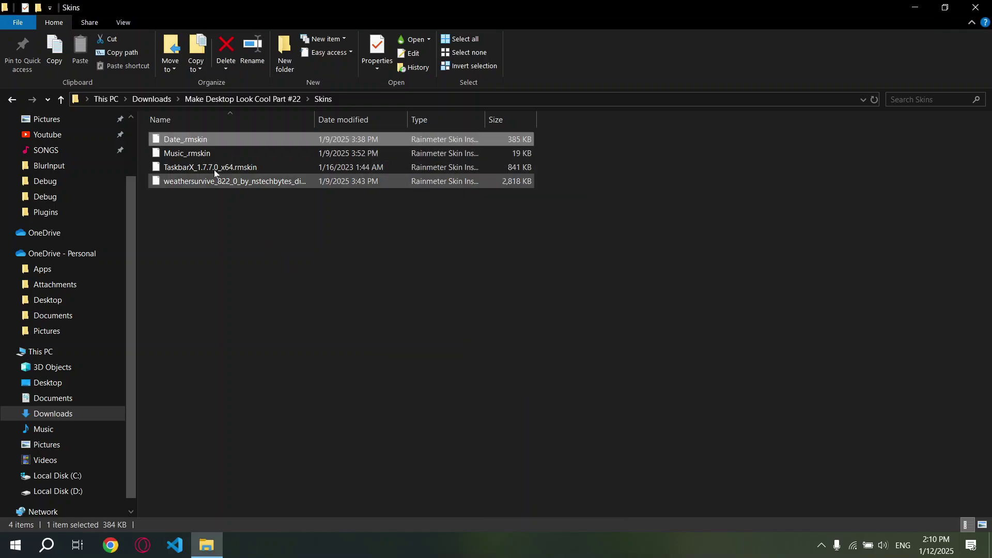
{"action": "double_click", "coordinate": [206, 153]}
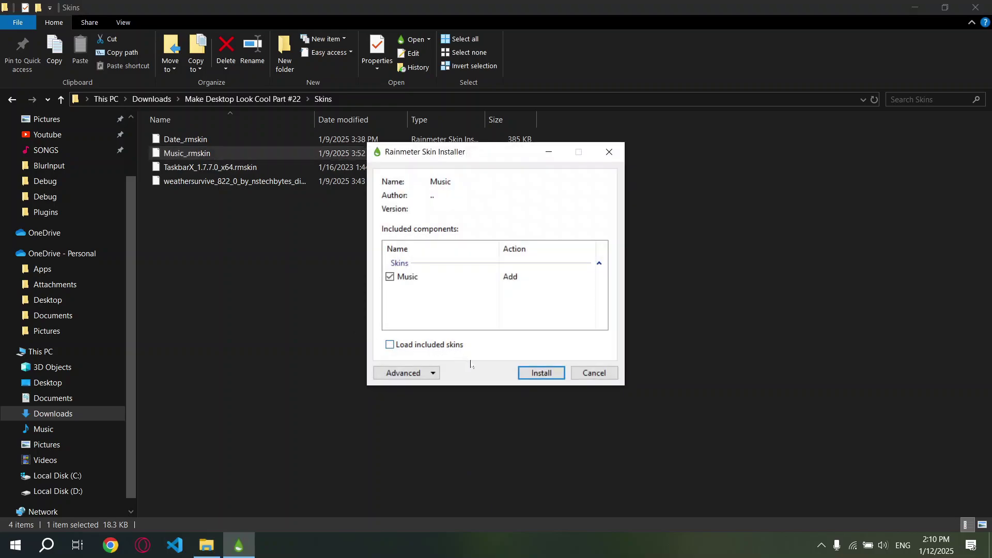
{"action": "left_click", "coordinate": [541, 373]}
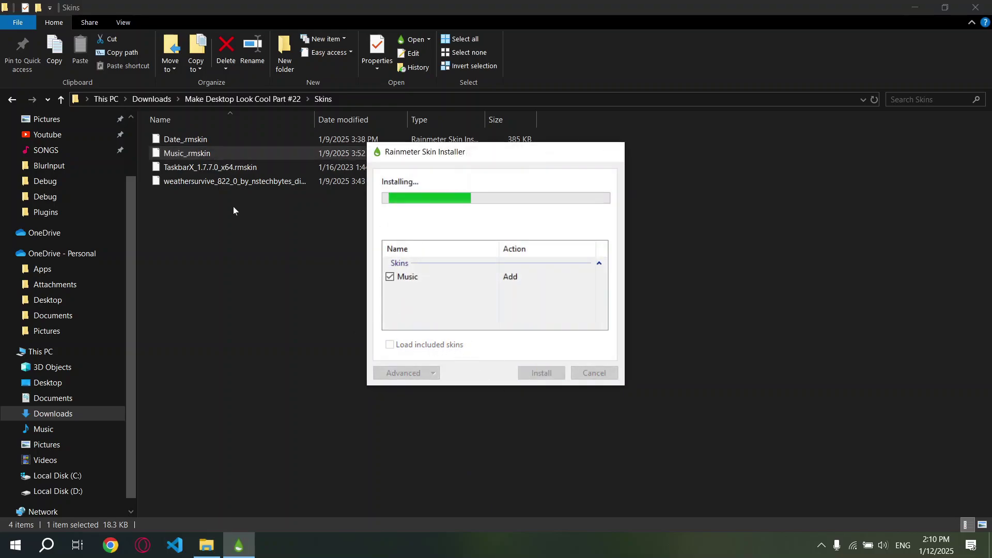
- Install the TaskbarX 1.7.7.0 and WeatherSurvive skin packages without loading their included skins, and close the folder window
{"action": "double_click", "coordinate": [200, 168]}
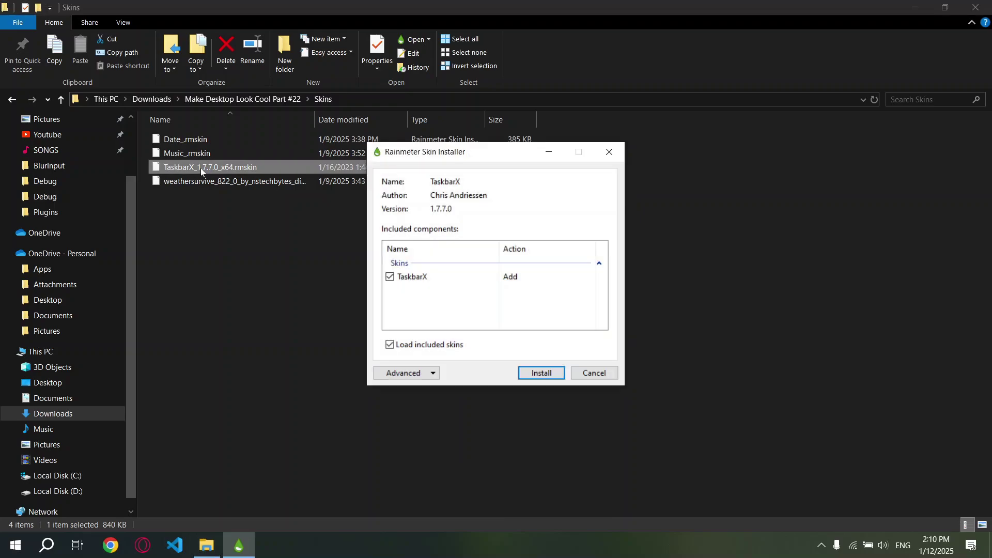
{"action": "left_click", "coordinate": [540, 373]}
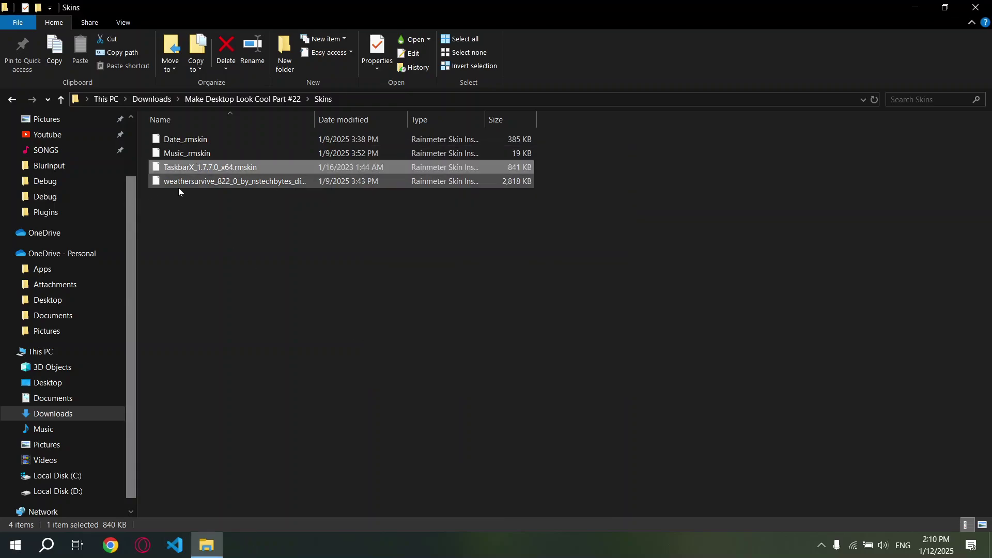
{"action": "double_click", "coordinate": [186, 185]}
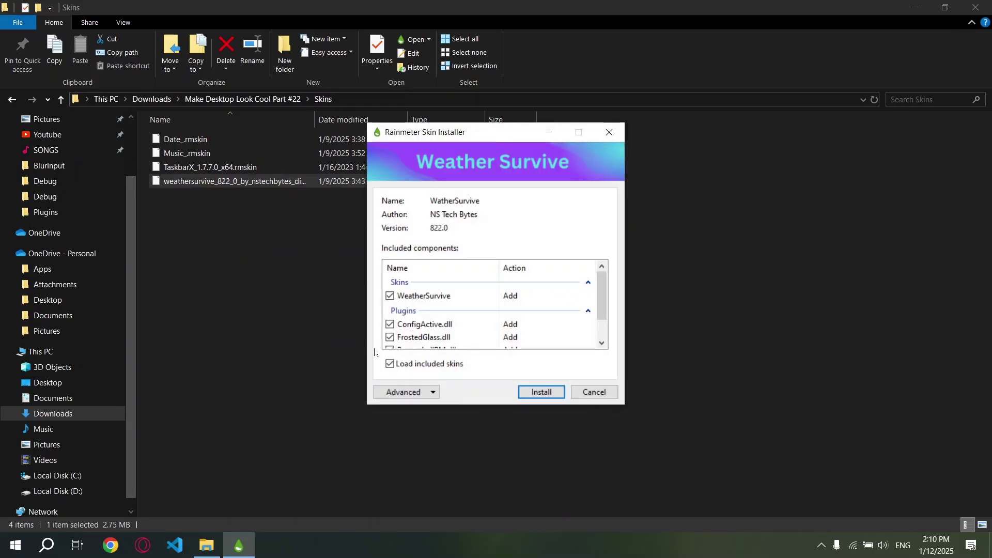
{"action": "left_click", "coordinate": [541, 392]}
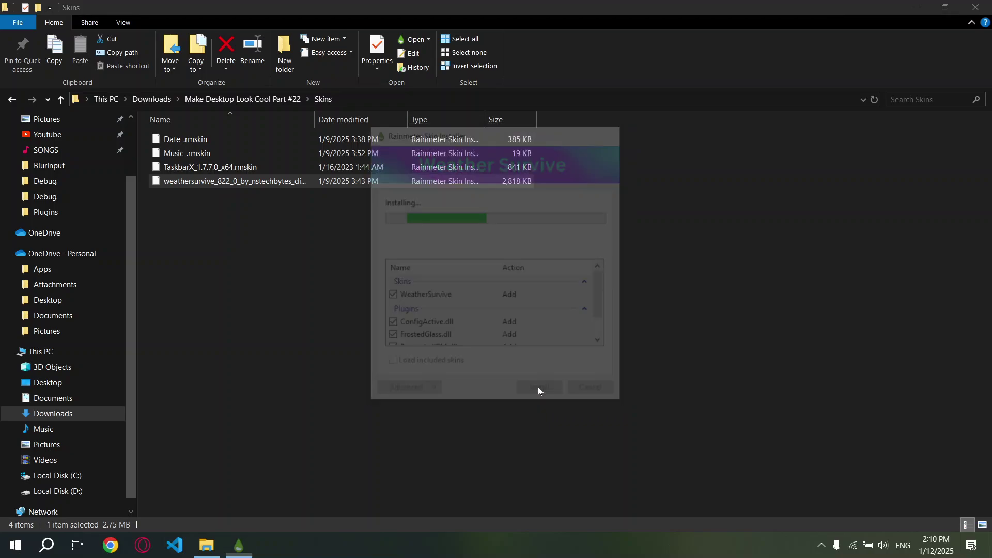
{"action": "left_click", "coordinate": [975, 8]}
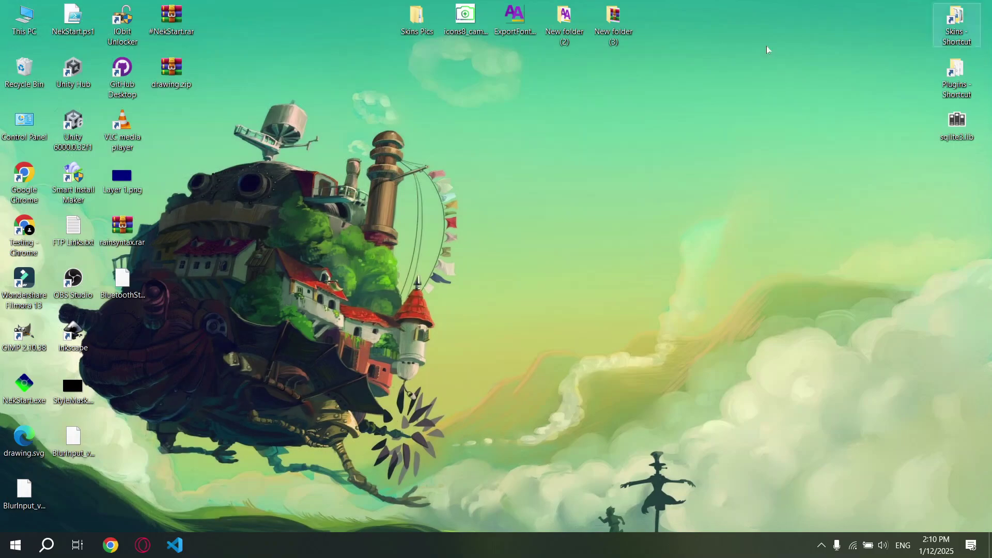
- Hide all the icons on the Windows desktop
{"action": "right_click", "coordinate": [378, 81]}
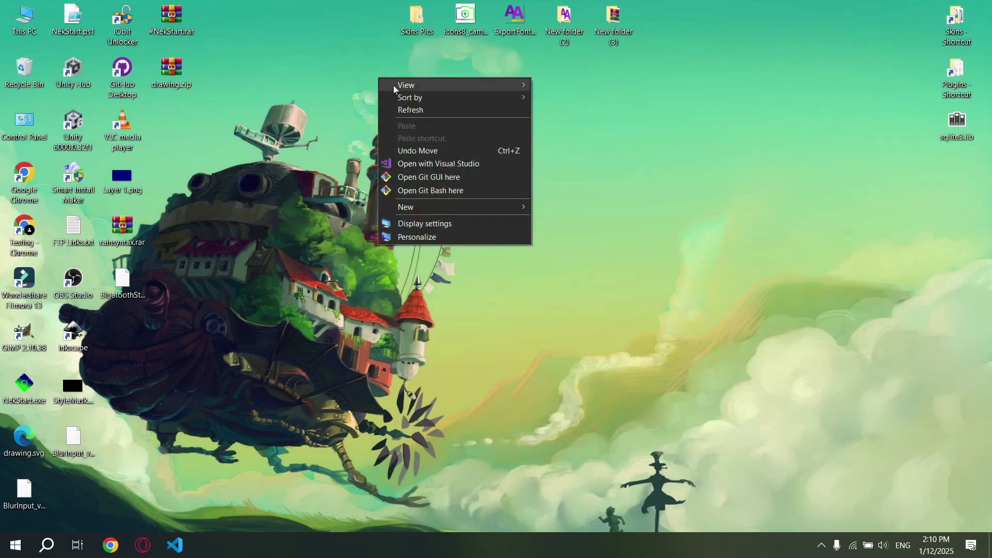
{"action": "mouse_move", "coordinate": [405, 85]}
{"action": "left_click", "coordinate": [568, 155]}
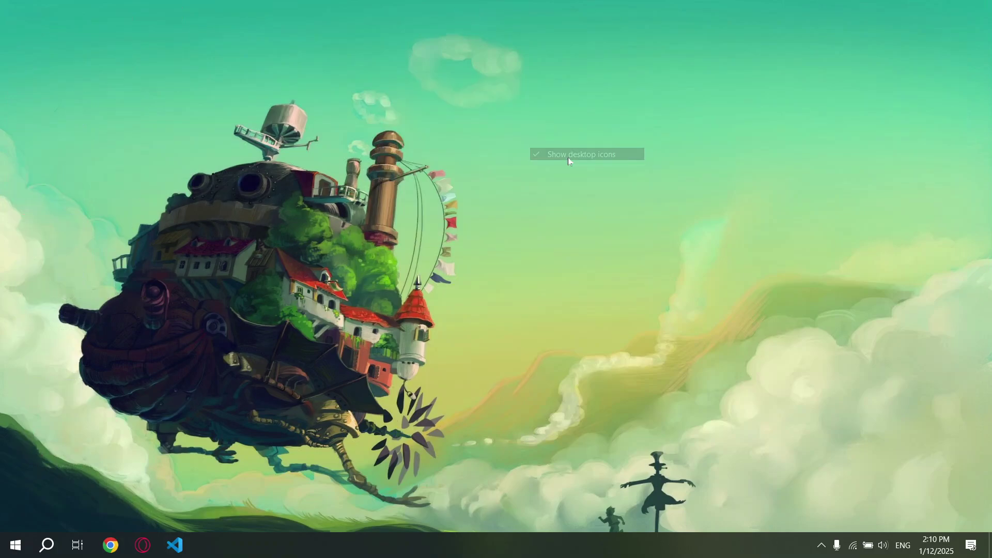
- Open the Rainmeter manager from the hidden notification icons and move its window higher on the desktop
{"action": "left_click", "coordinate": [821, 545]}
{"action": "left_click", "coordinate": [808, 495]}
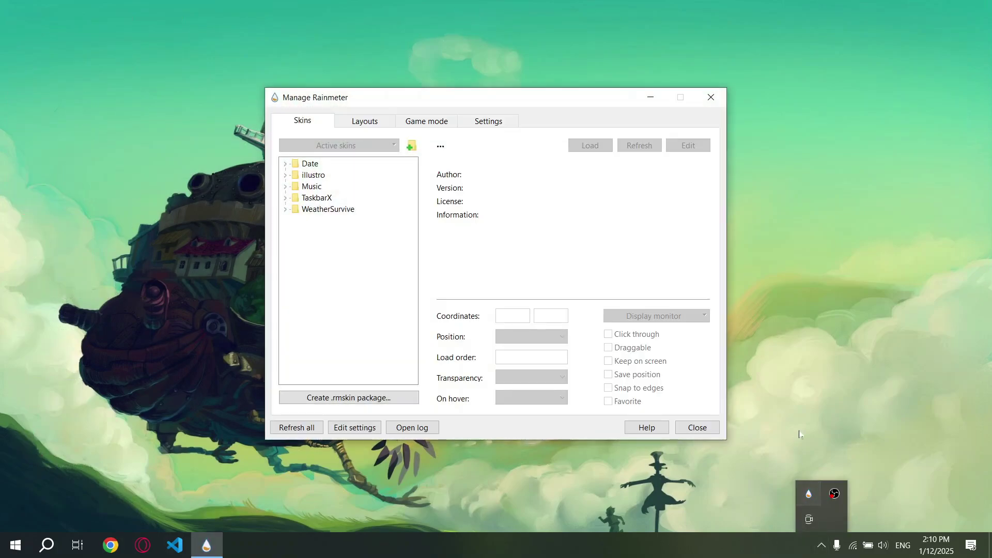
{"action": "left_click", "coordinate": [821, 545]}
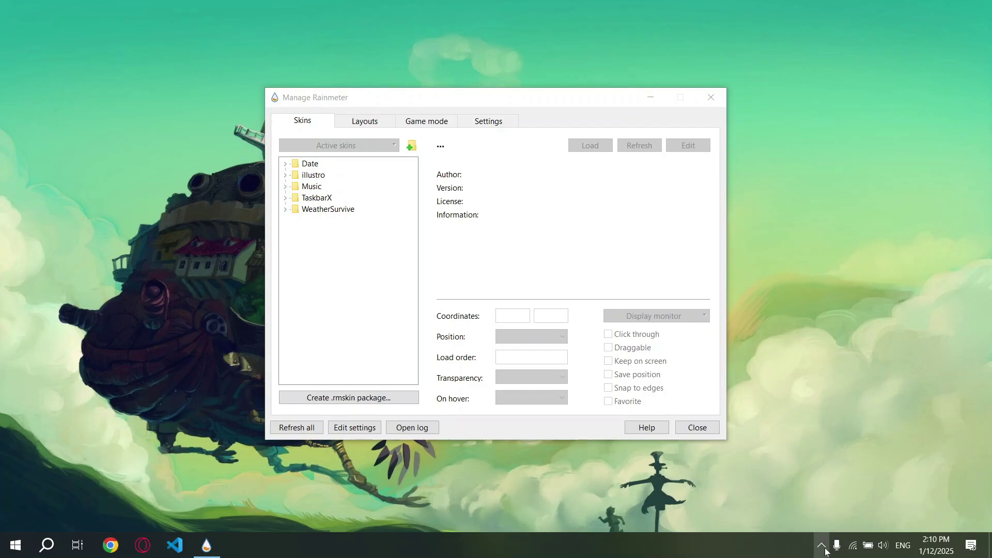
{"action": "left_click", "coordinate": [383, 101]}
{"action": "left_click_drag", "start_coordinate": [371, 105], "coordinate": [414, 63]}
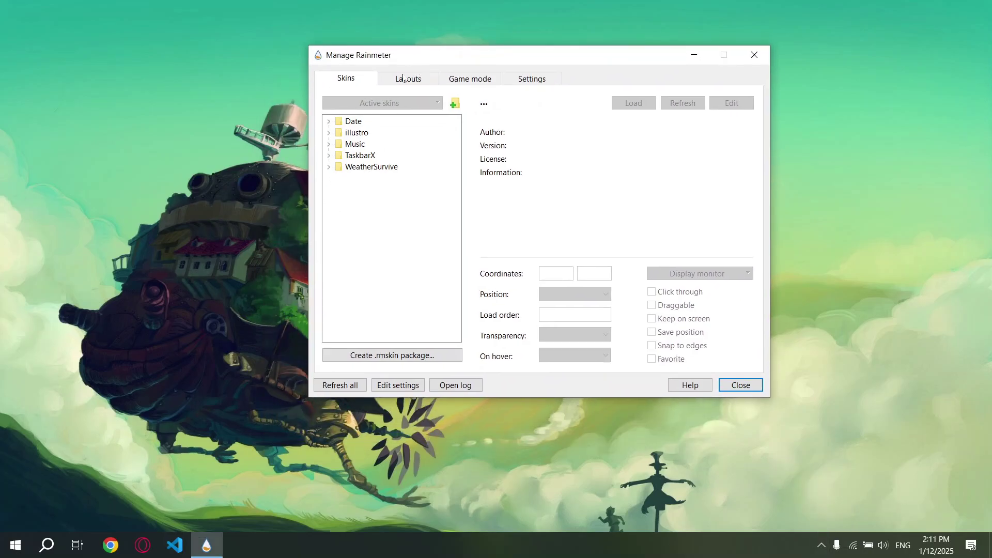
- Load Date skin.ini and place the date skin over the open sky at about coordinates 1109, 257
{"action": "left_click", "coordinate": [330, 122]}
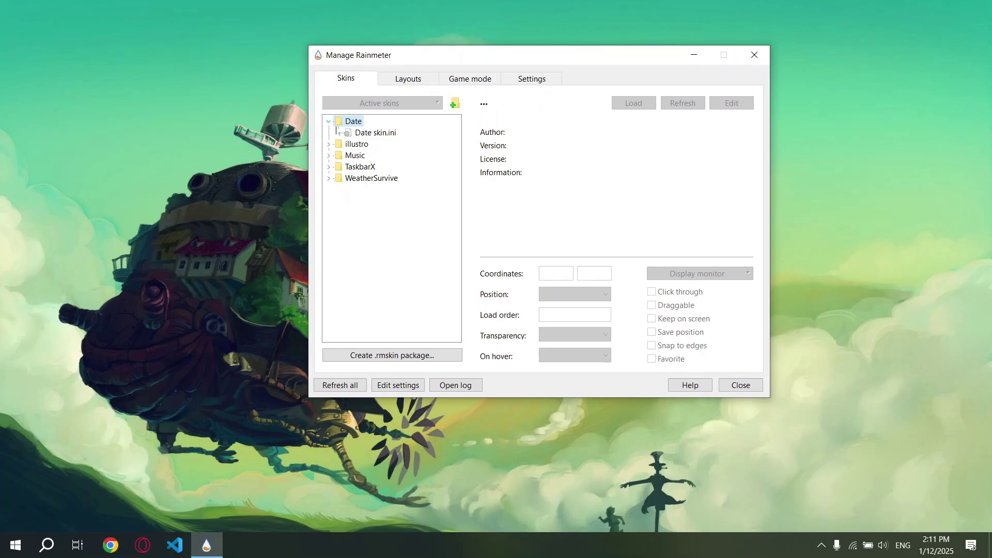
{"action": "left_click", "coordinate": [372, 133]}
{"action": "left_click", "coordinate": [637, 105]}
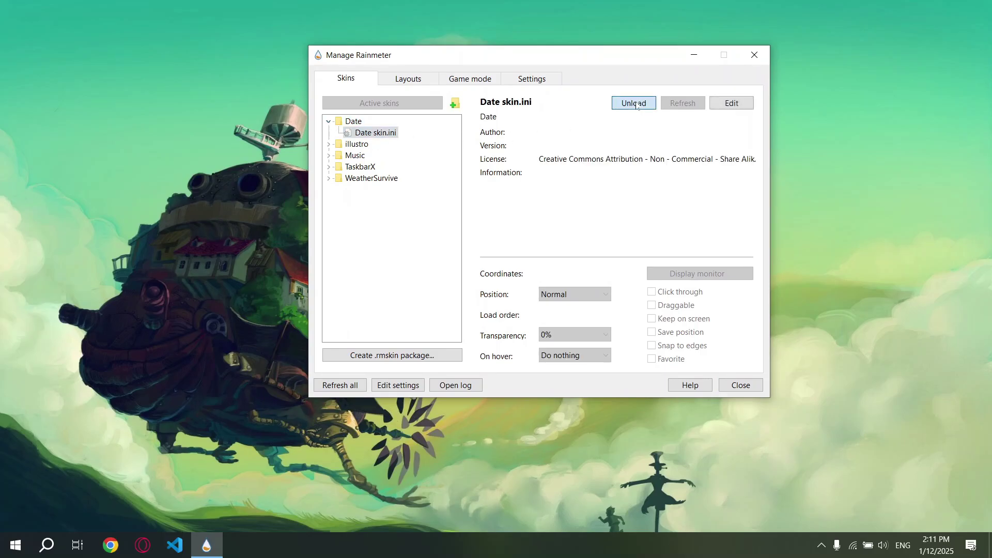
{"action": "left_click_drag", "start_coordinate": [464, 63], "coordinate": [263, 262]}
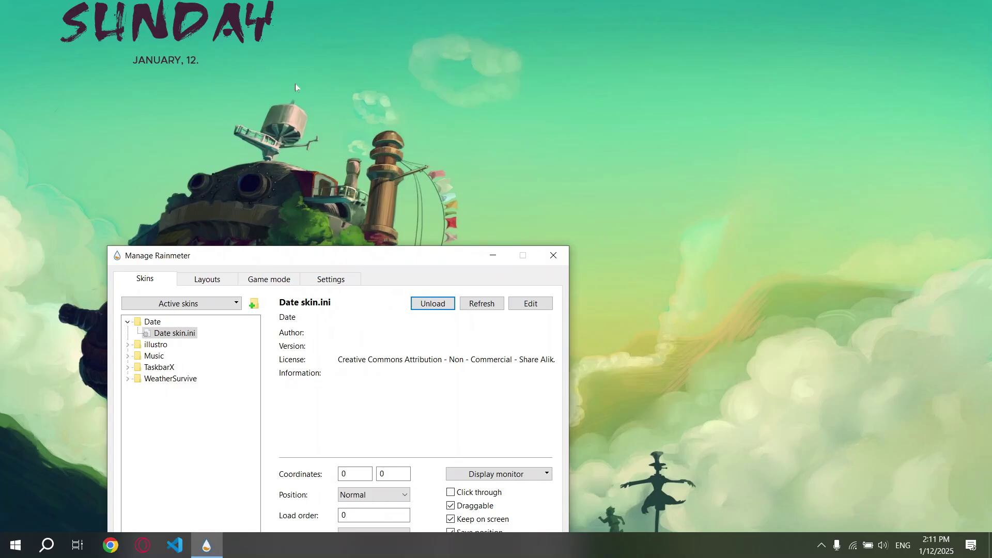
{"action": "left_click_drag", "start_coordinate": [162, 28], "coordinate": [734, 162]}
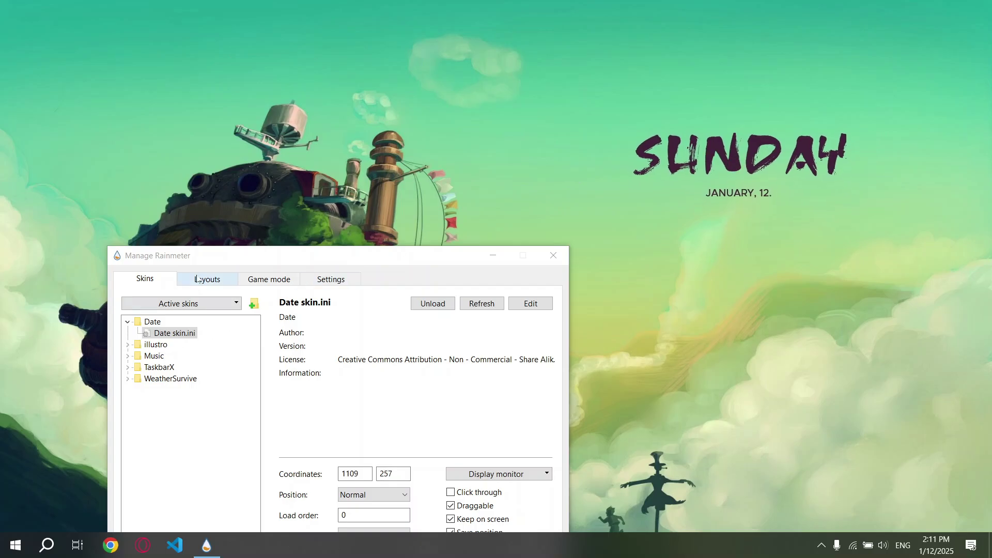
- Load the Music skin's Player.ini and place it just below the date at about coordinates 1191, 427
{"action": "left_click_drag", "start_coordinate": [194, 261], "coordinate": [141, 99]}
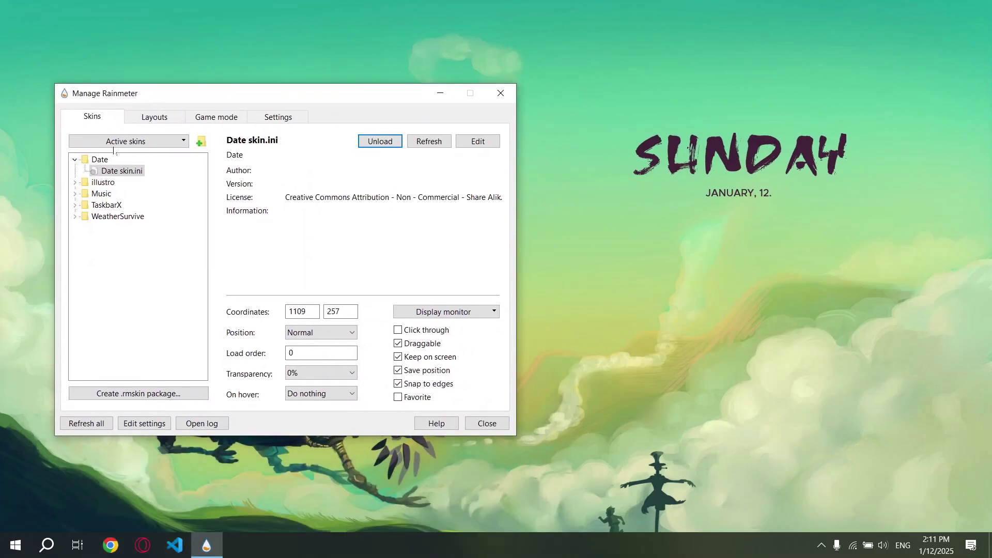
{"action": "left_click", "coordinate": [76, 194]}
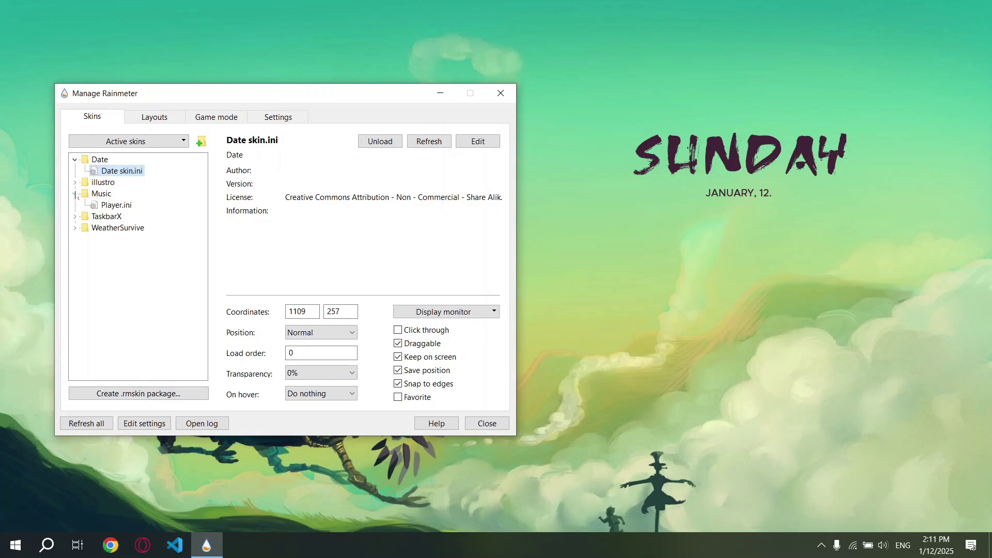
{"action": "left_click", "coordinate": [106, 205]}
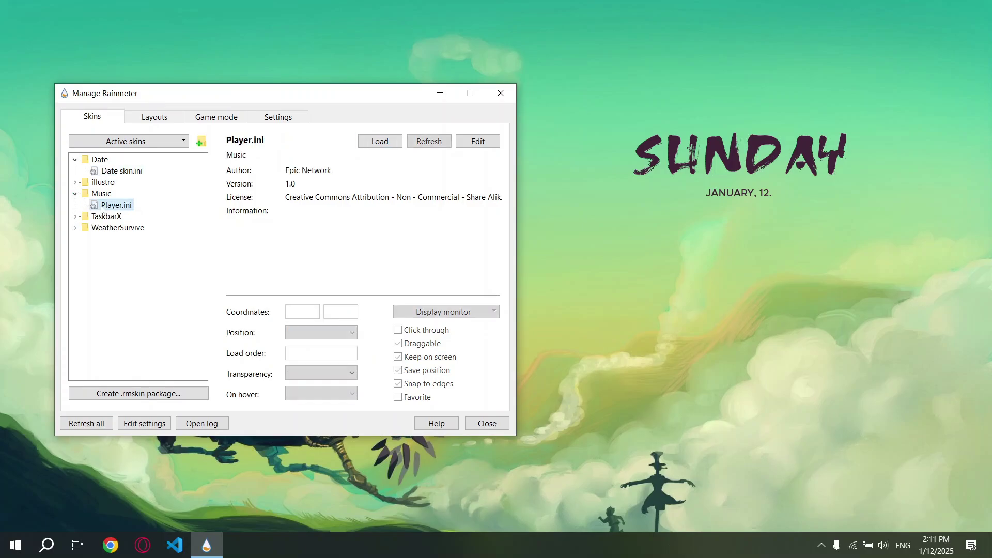
{"action": "left_click", "coordinate": [381, 145]}
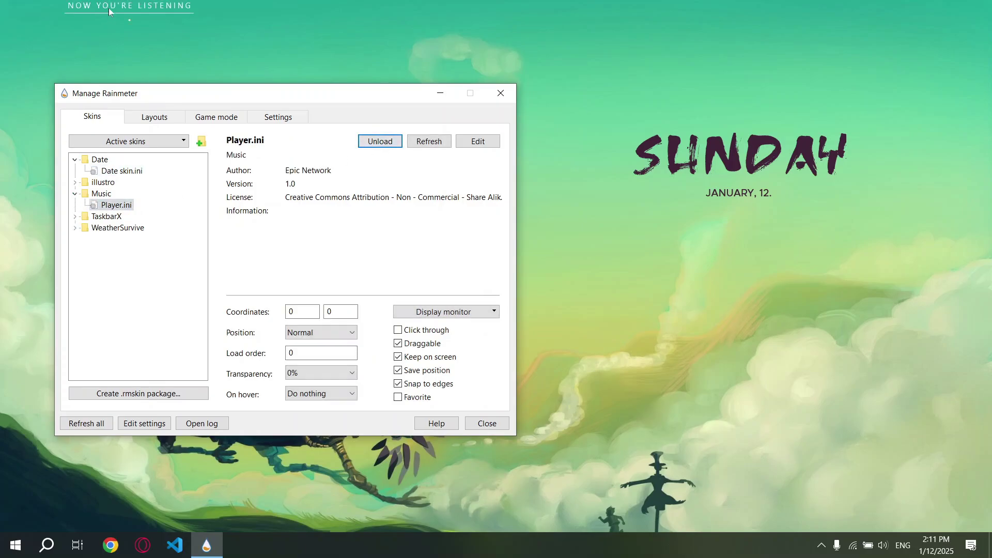
{"action": "left_click", "coordinate": [114, 12]}
{"action": "left_click_drag", "start_coordinate": [122, 9], "coordinate": [550, 187]}
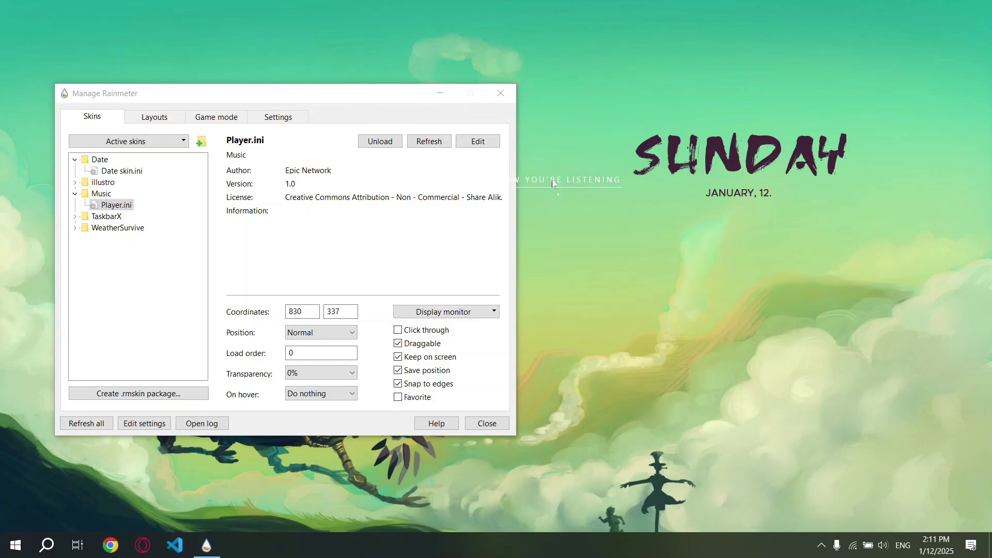
{"action": "left_click_drag", "start_coordinate": [552, 183], "coordinate": [738, 225]}
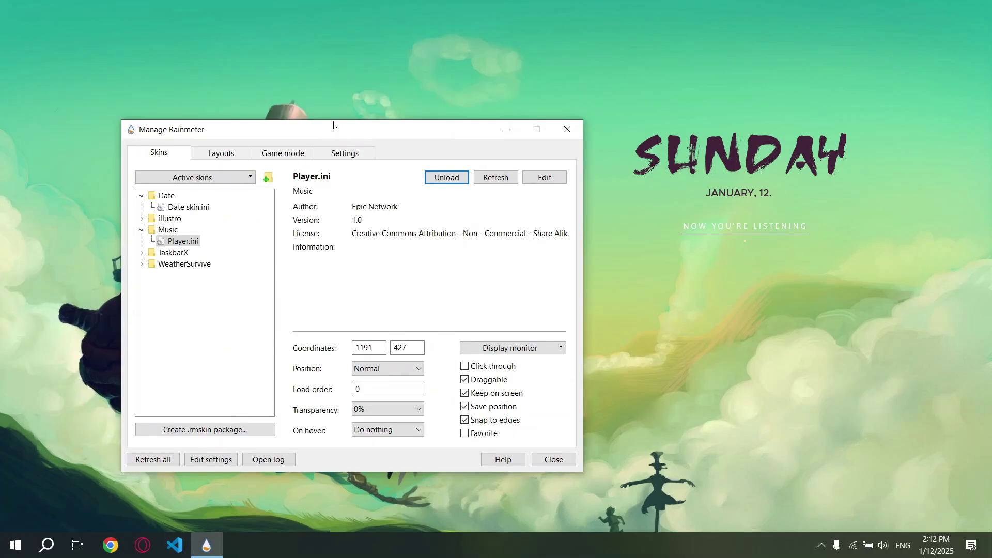
- Load Main.ini of the WeatherSurvive skin and move the manager window clear of the desktop skins
{"action": "left_click_drag", "start_coordinate": [202, 94], "coordinate": [269, 130]}
{"action": "left_click", "coordinate": [142, 264]}
{"action": "left_click", "coordinate": [151, 286]}
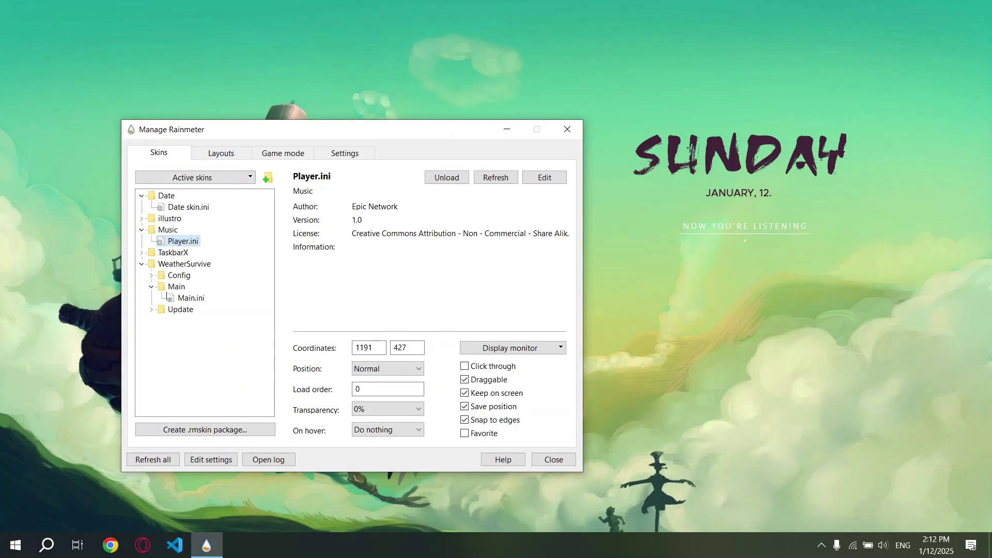
{"action": "left_click", "coordinate": [170, 298]}
{"action": "left_click", "coordinate": [436, 178]}
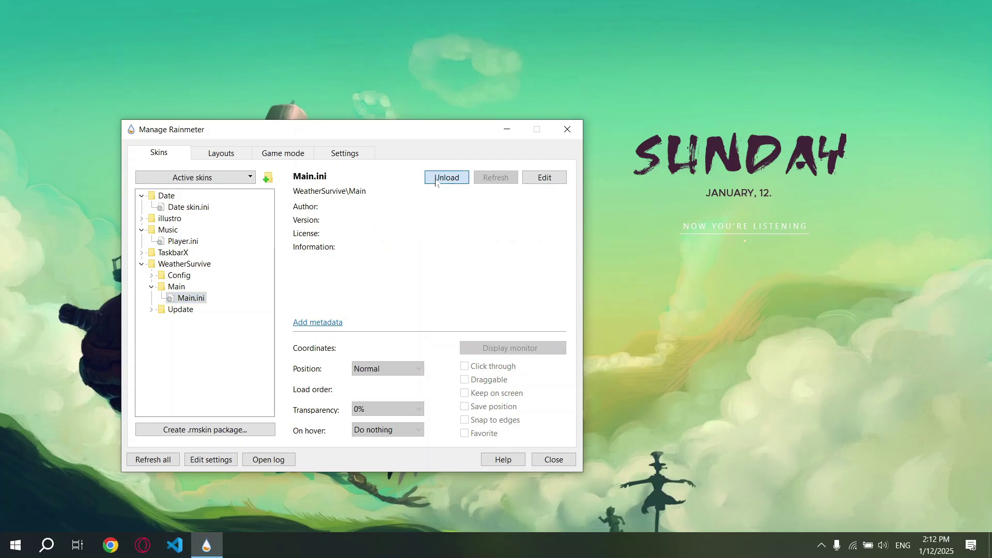
{"action": "left_click_drag", "start_coordinate": [435, 133], "coordinate": [520, 371]}
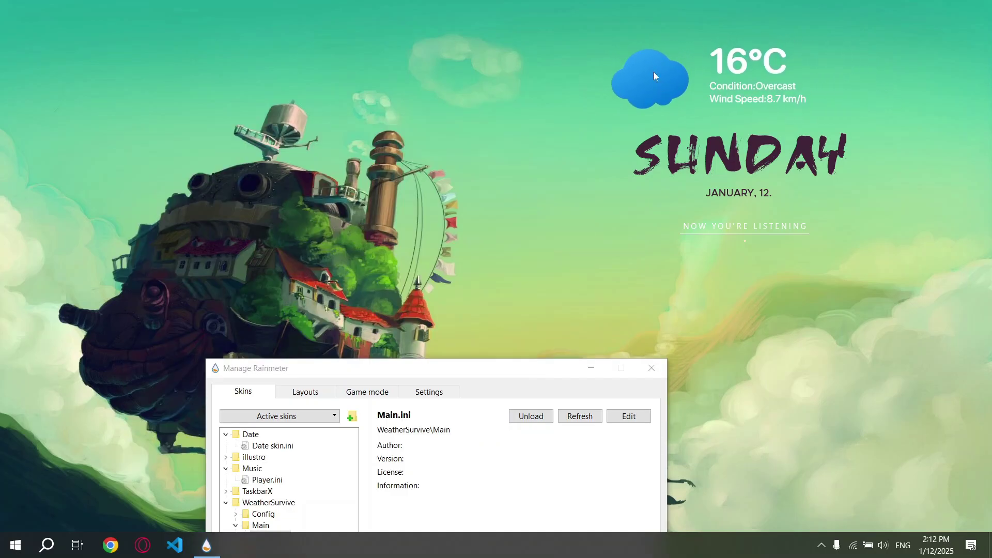
- Open the weather skin's settings and look up the coordinates of Hasilpur,Pakistan through its location link to latlong.net
{"action": "right_click", "coordinate": [653, 72]}
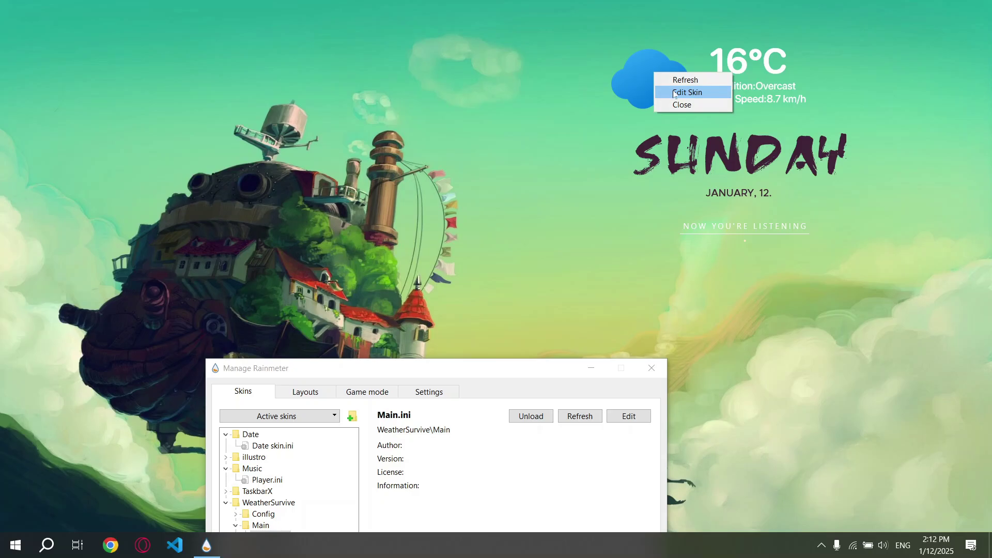
{"action": "left_click", "coordinate": [674, 93]}
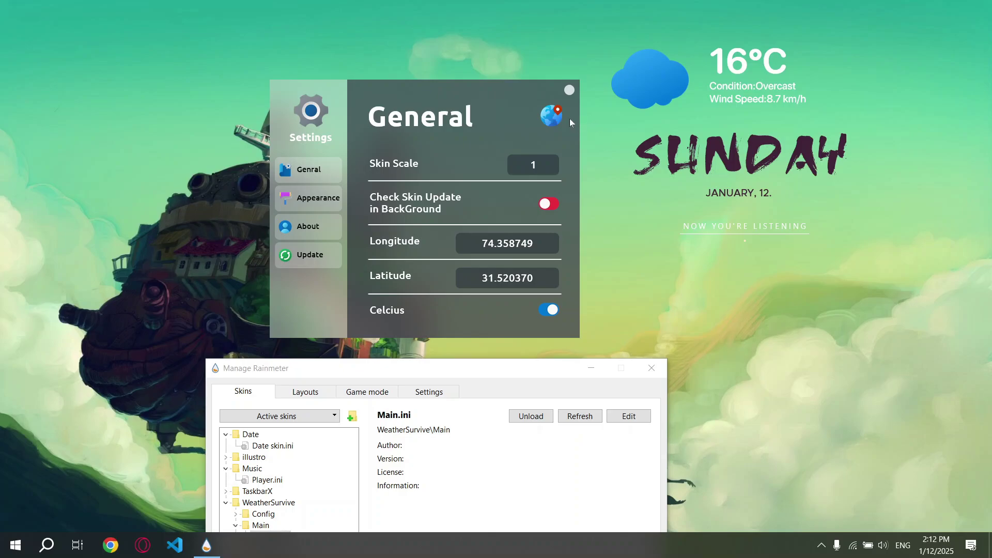
{"action": "left_click", "coordinate": [552, 115]}
{"action": "type", "text": "Has"}
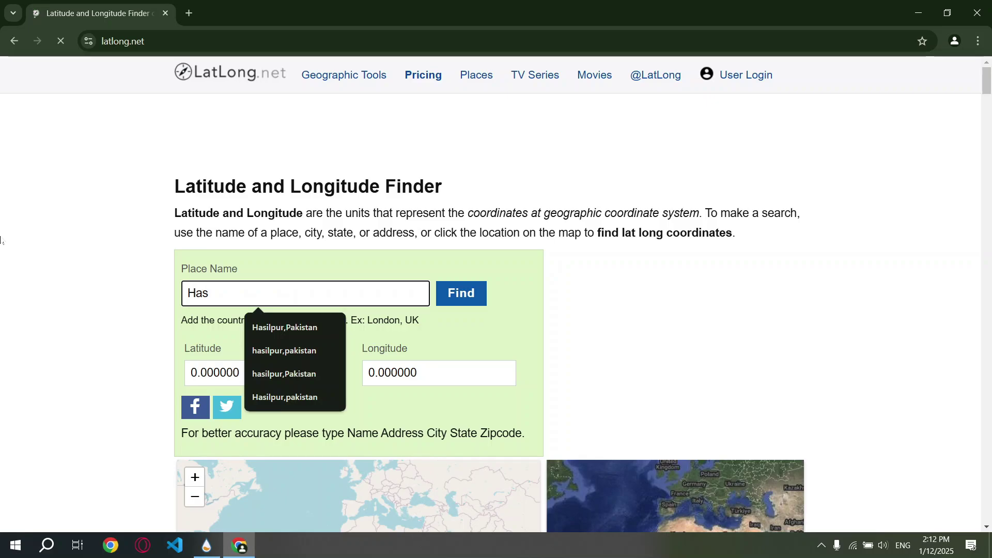
{"action": "type", "text": "ilpur"}
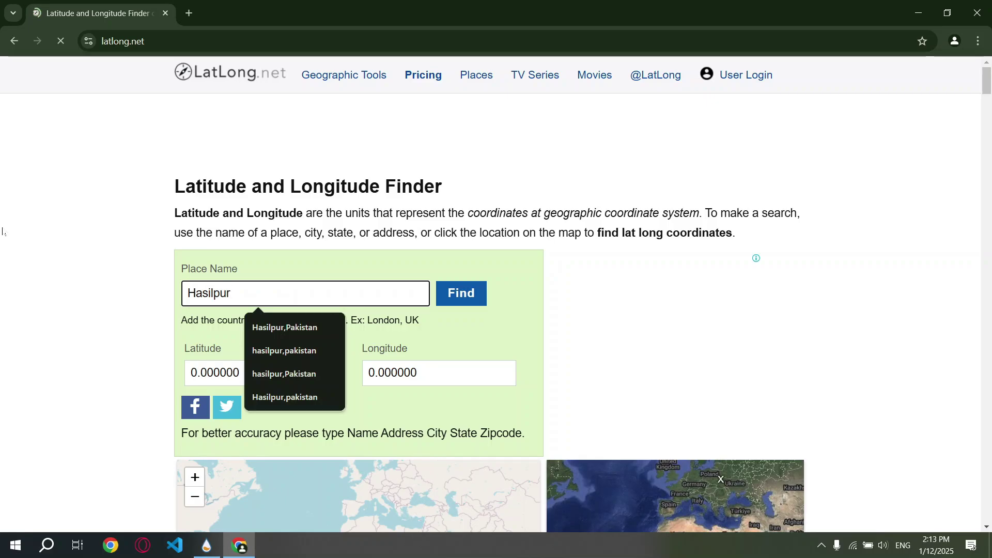
{"action": "type", "text": ",Pakistan"}
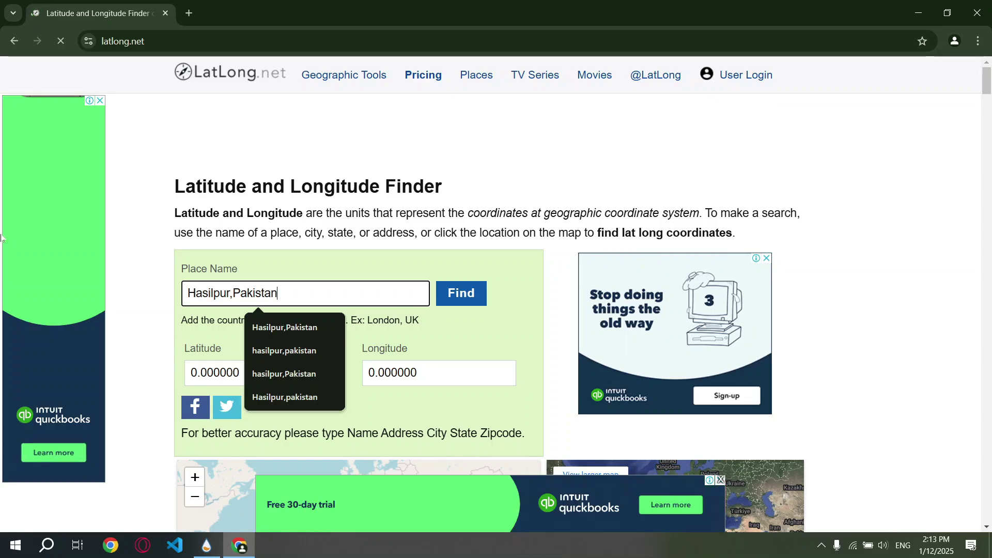
{"action": "key", "text": "Return"}
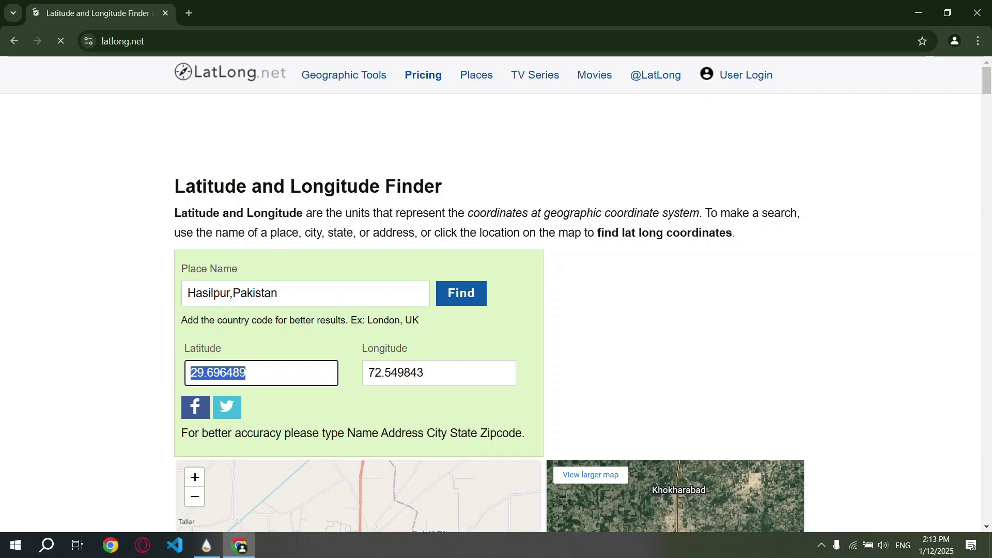
- Return to the weather skin's General settings and set the latitude to 29.696489
{"action": "left_click", "coordinate": [919, 10]}
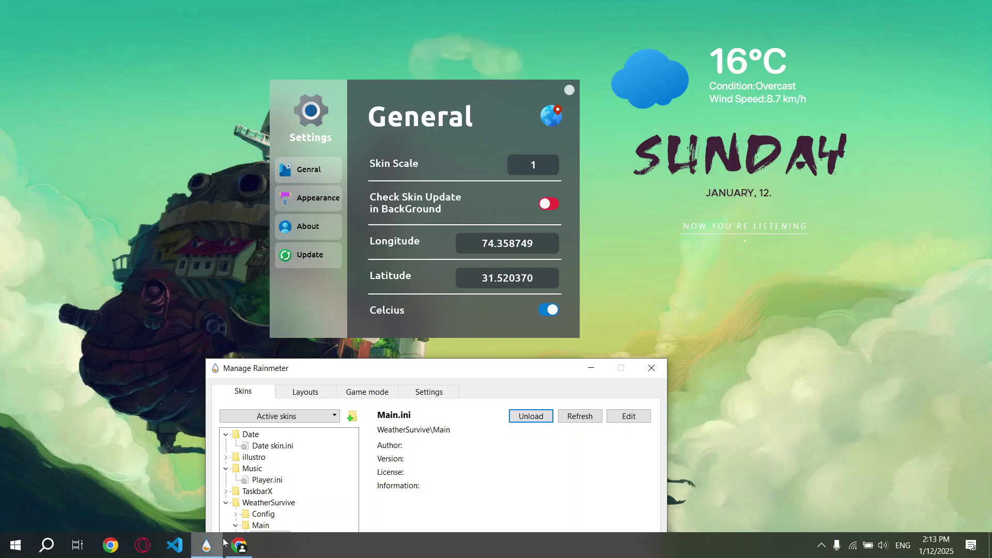
{"action": "left_click", "coordinate": [509, 276]}
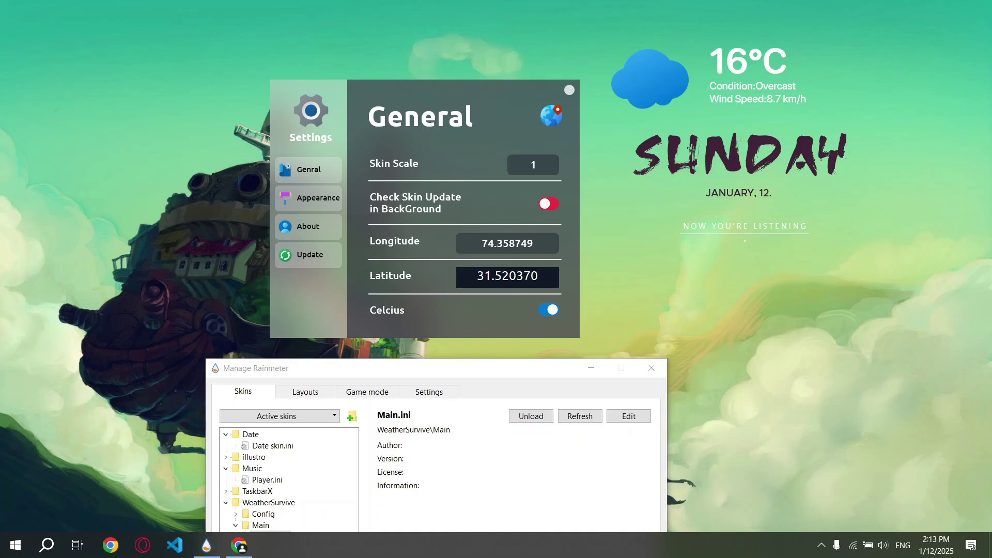
{"action": "key", "text": "ctrl+a"}
{"action": "key", "text": "BackSpace"}
{"action": "type", "text": "29.696489"}
{"action": "key", "text": "Return"}
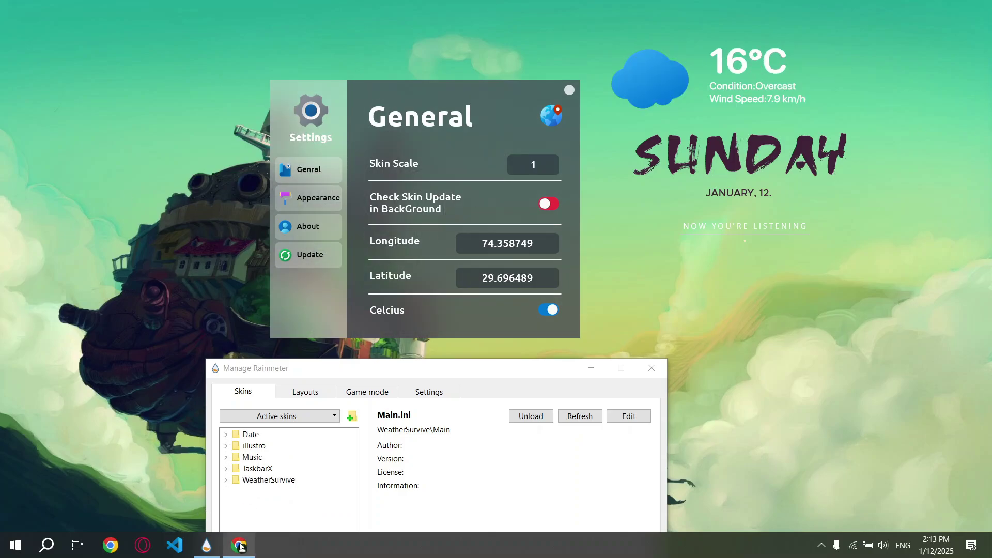
- Switch to the latlong.net page in Chrome and copy the longitude value 72.549843 found for Hasilpur,Pakistan
{"action": "left_click", "coordinate": [240, 546]}
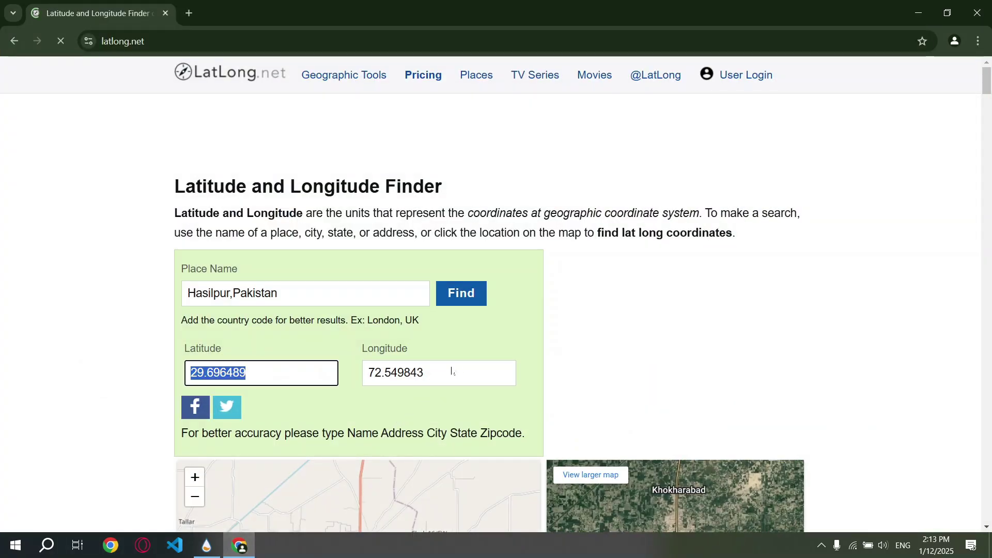
{"action": "left_click", "coordinate": [363, 373]}
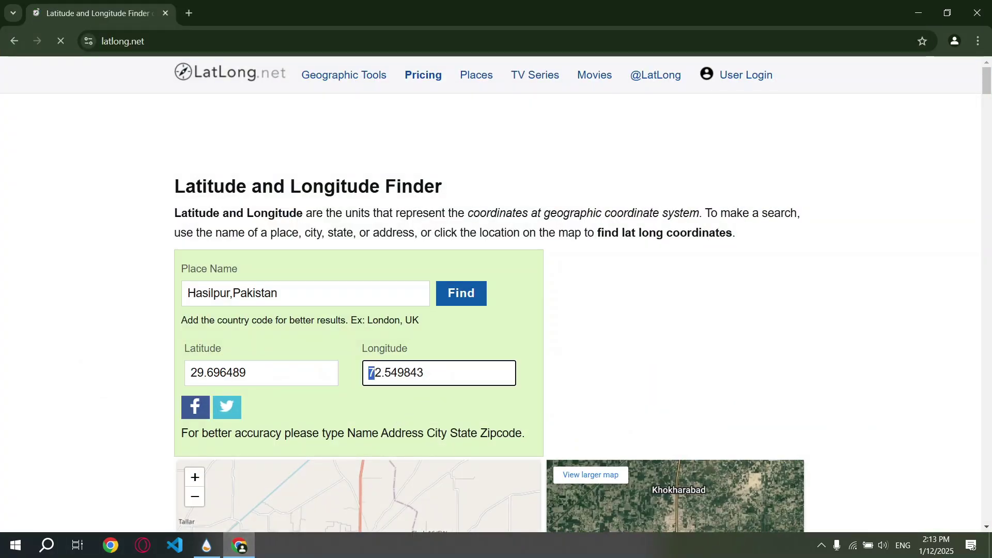
{"action": "key", "text": "ctrl+a"}
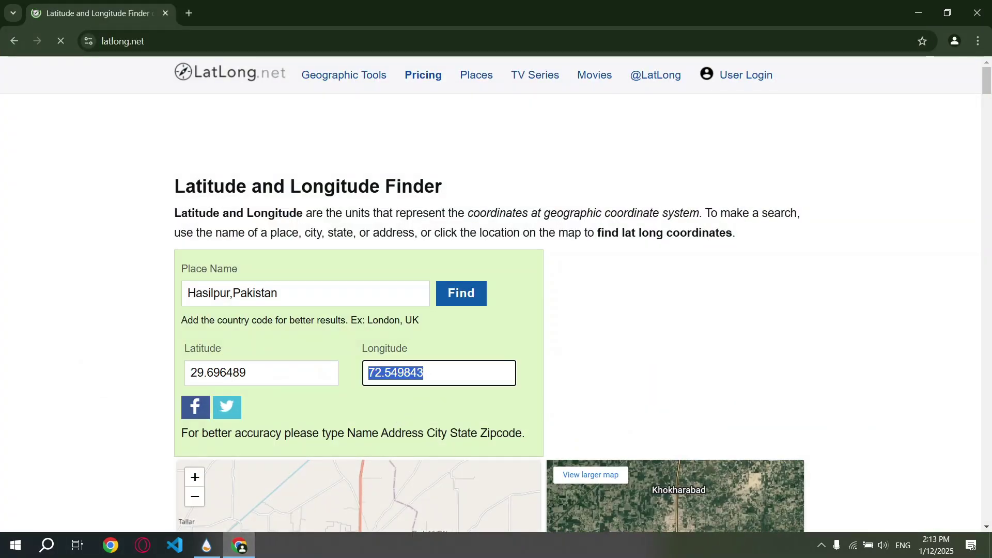
{"action": "right_click", "coordinate": [414, 376]}
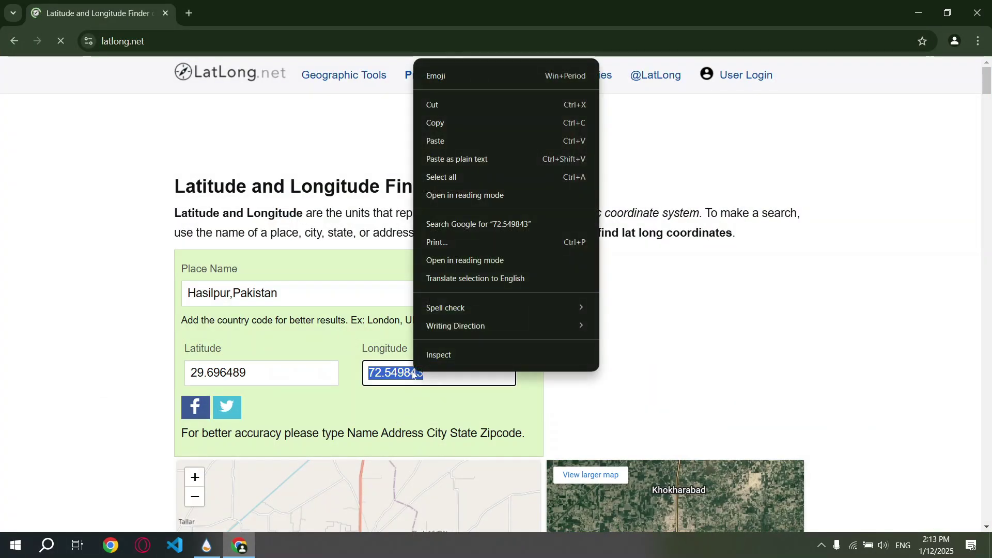
{"action": "left_click", "coordinate": [448, 123]}
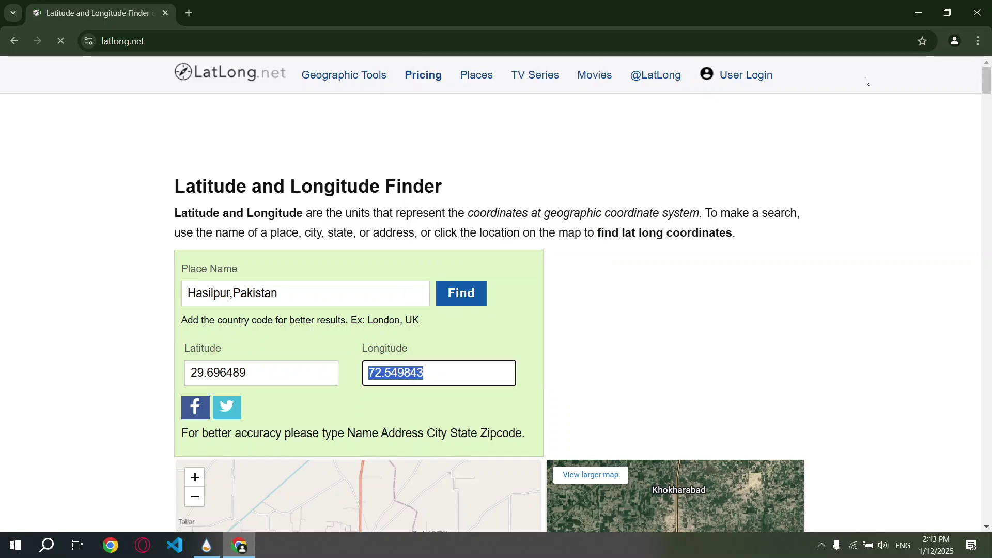
- Minimize Chrome and set the longitude in the weather skin's General settings to 72.549843
{"action": "left_click", "coordinate": [920, 8]}
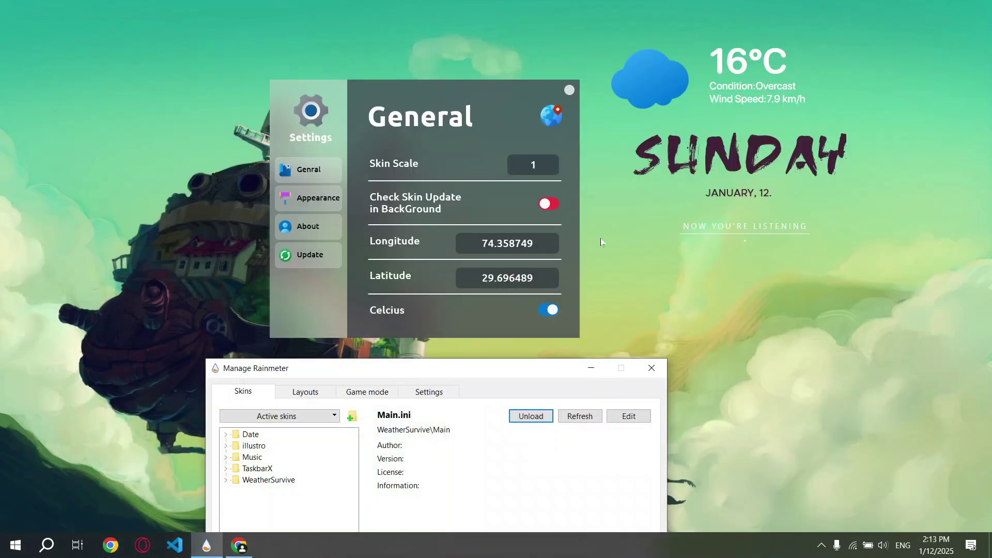
{"action": "left_click", "coordinate": [505, 245]}
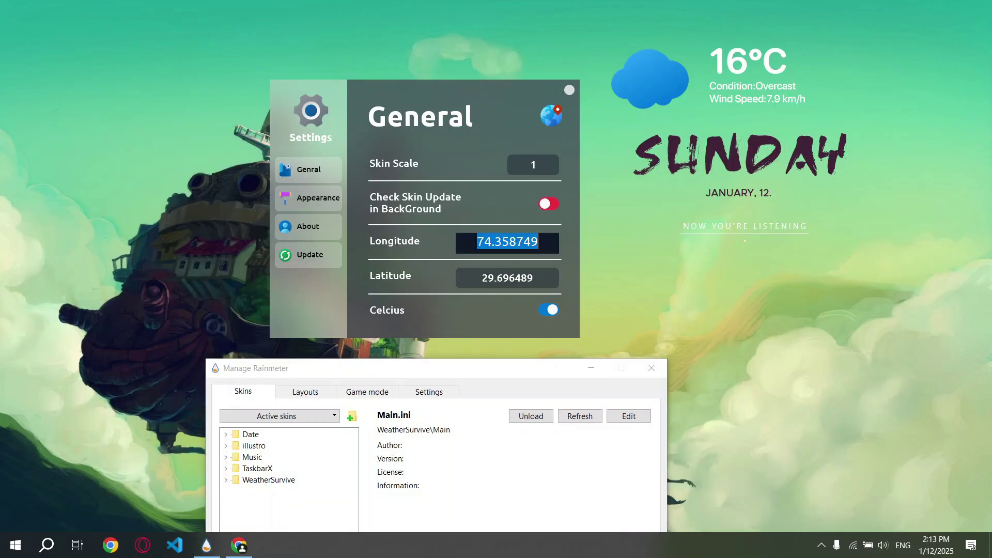
{"action": "key", "text": "BackSpace"}
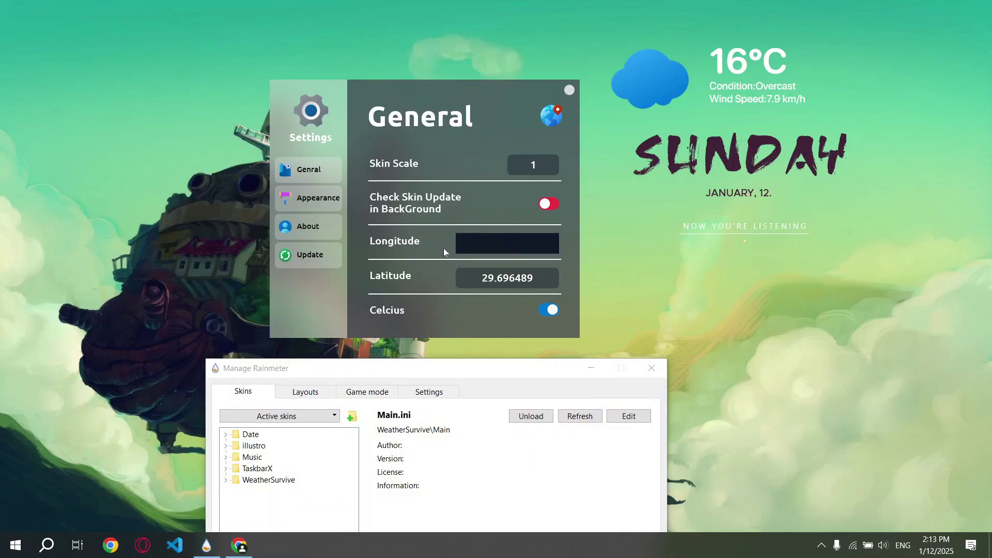
{"action": "key", "text": "ctrl+v"}
{"action": "key", "text": "Return"}
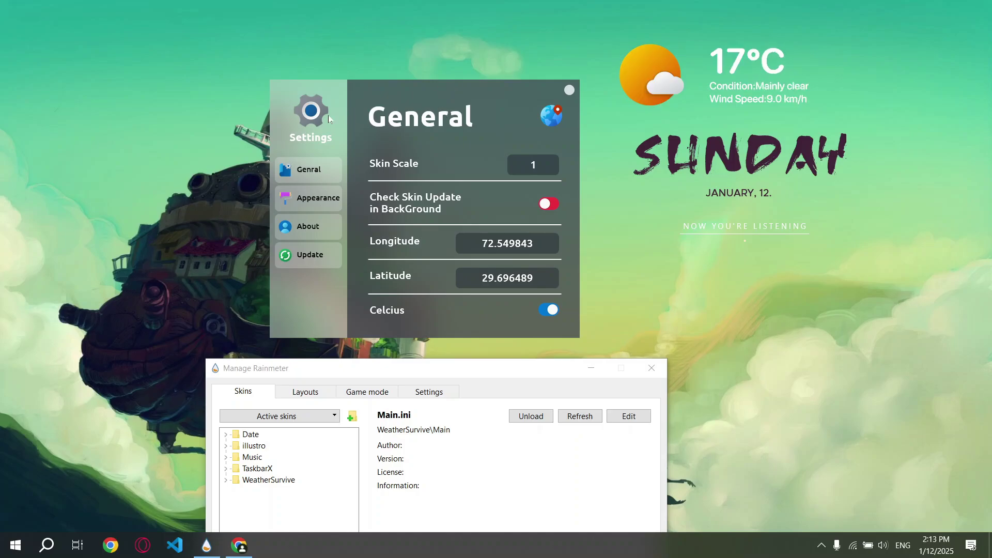
- Set the weather skin's scale to 0.75 and move its settings window clear of the desktop skins
{"action": "left_click_drag", "start_coordinate": [376, 95], "coordinate": [575, 103]}
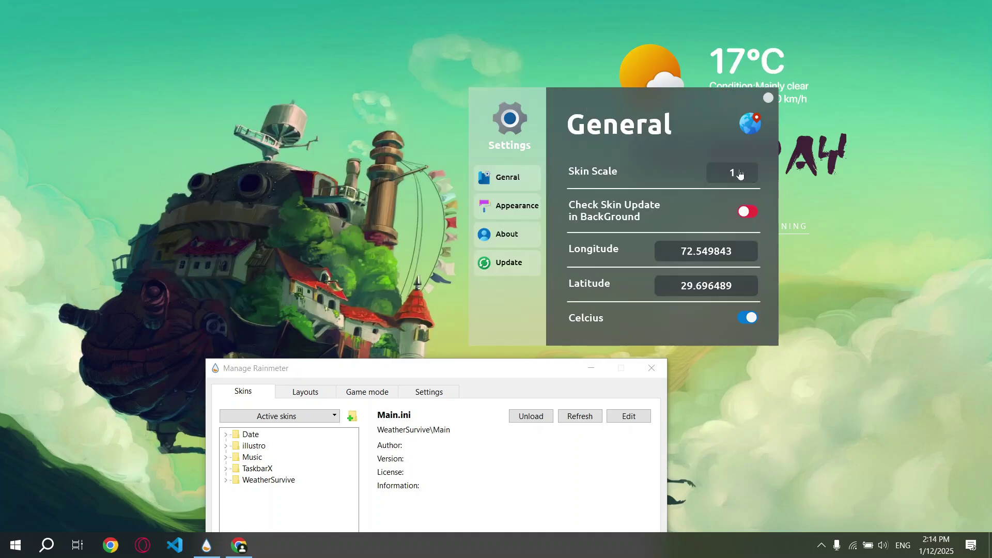
{"action": "left_click", "coordinate": [739, 174]}
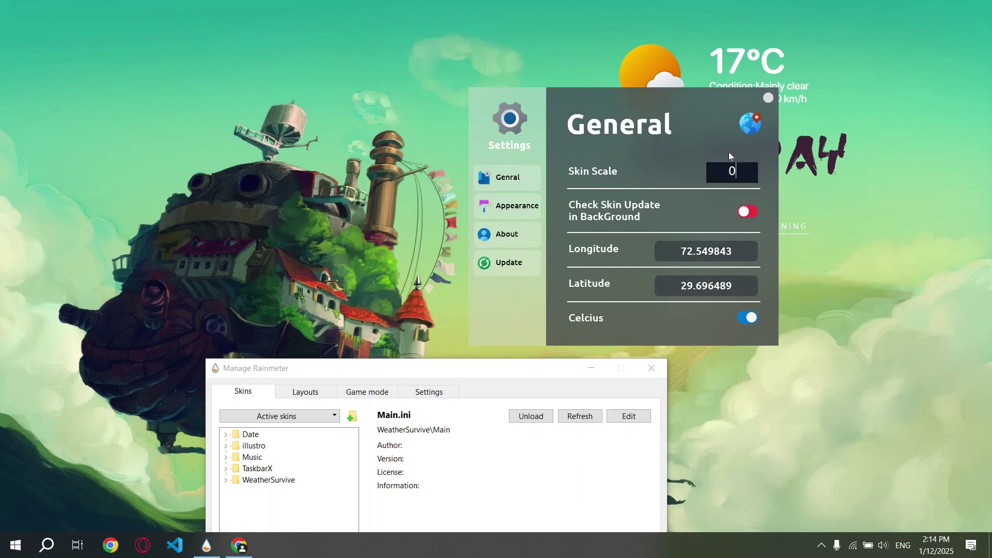
{"action": "type", "text": "0.7"}
{"action": "key", "text": "Return"}
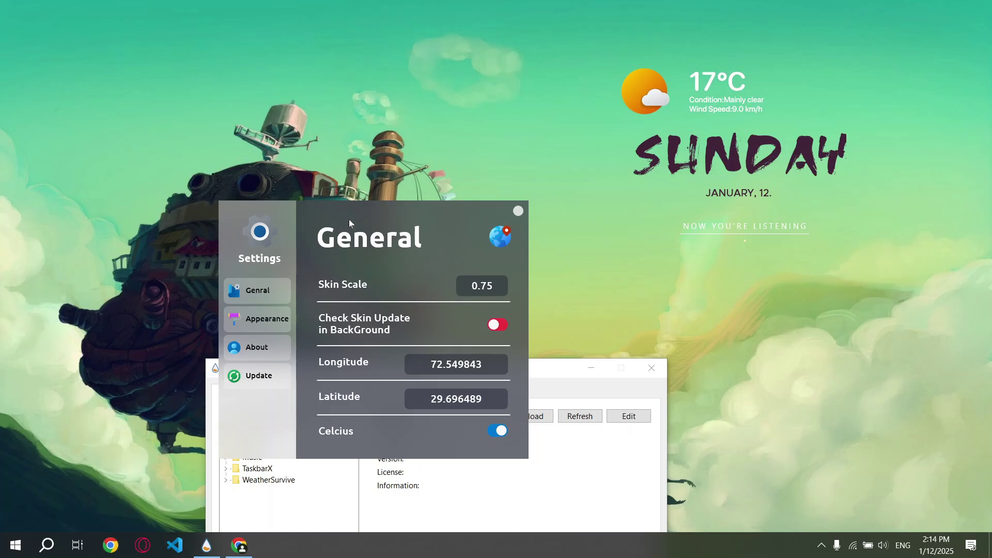
{"action": "left_click_drag", "start_coordinate": [348, 219], "coordinate": [376, 73]}
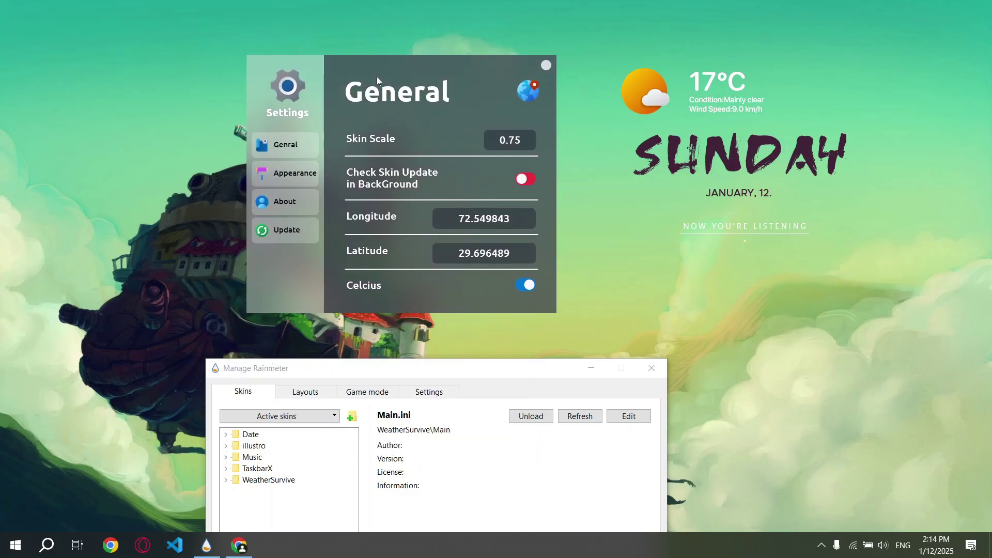
- Set the font color to 10,10,10 in the weather skin's Appearance settings and close the settings window
{"action": "left_click", "coordinate": [312, 174]}
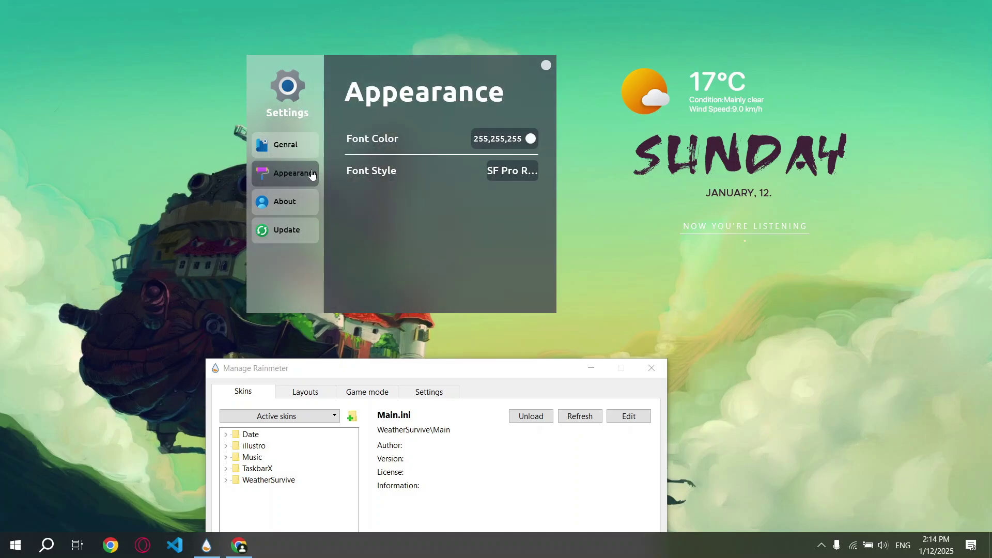
{"action": "left_click", "coordinate": [530, 143]}
{"action": "type", "text": "10,10,10"}
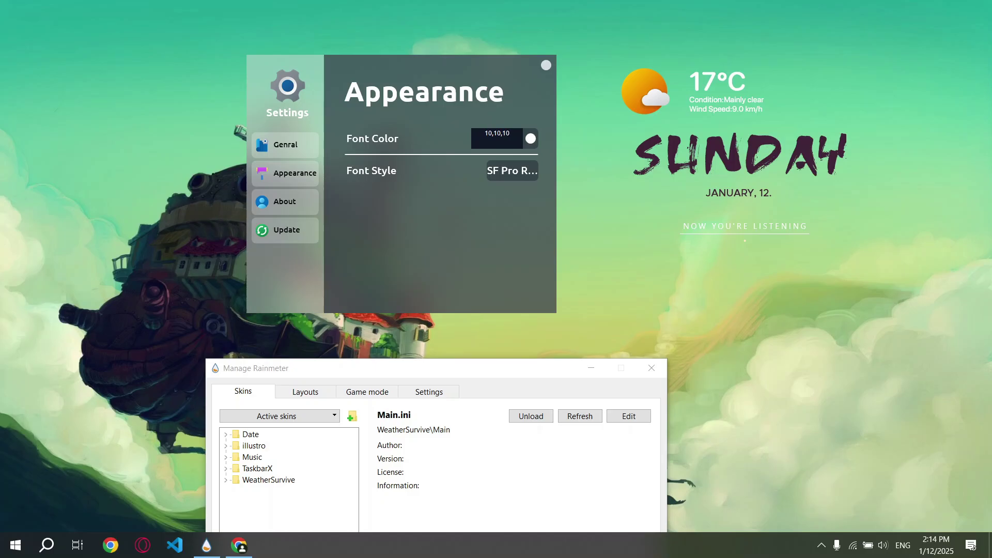
{"action": "key", "text": "Return"}
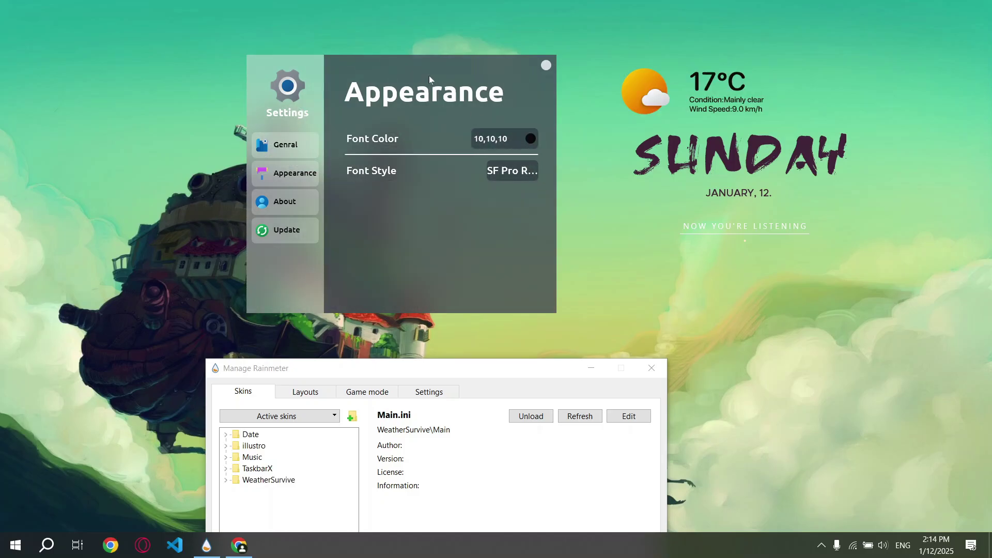
{"action": "left_click_drag", "start_coordinate": [425, 98], "coordinate": [696, 289]}
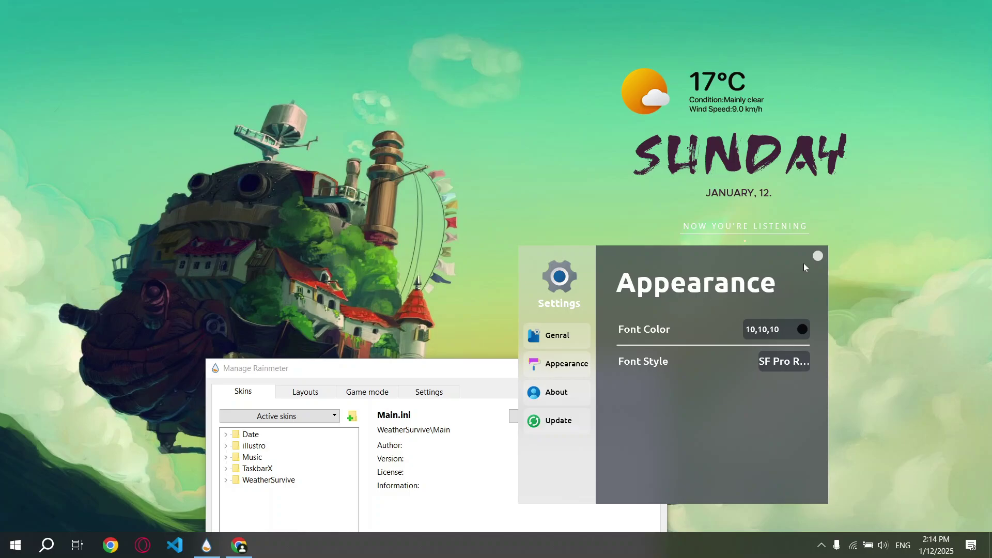
{"action": "left_click", "coordinate": [817, 258]}
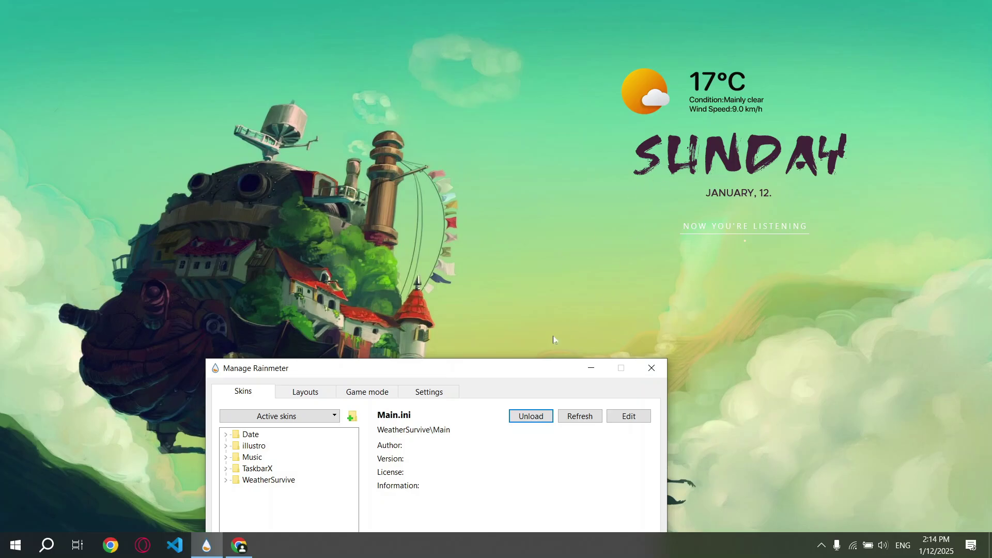
- Move the Manage Rainmeter window fully into view and close the Chrome window showing latlong.net
{"action": "left_click_drag", "start_coordinate": [482, 367], "coordinate": [685, 142]}
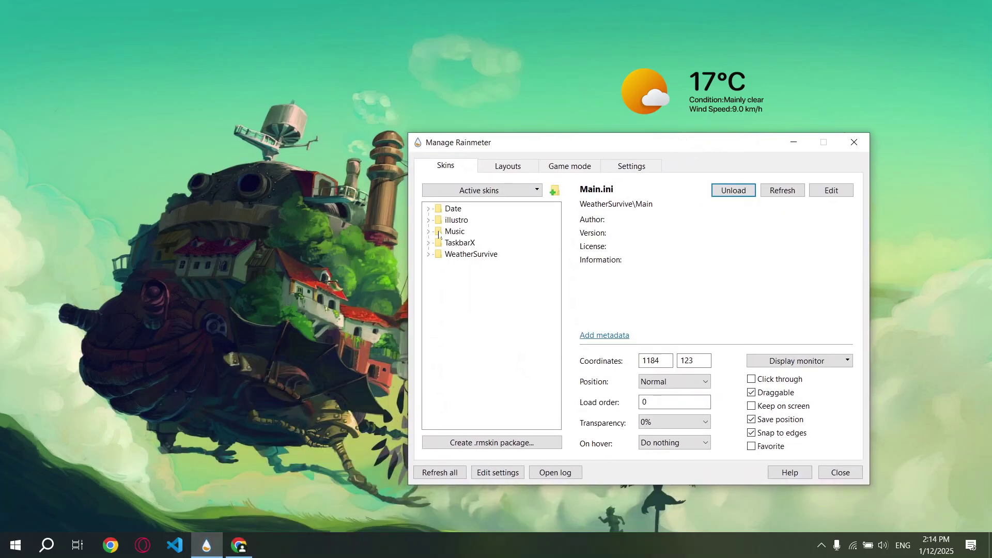
{"action": "left_click", "coordinate": [233, 552]}
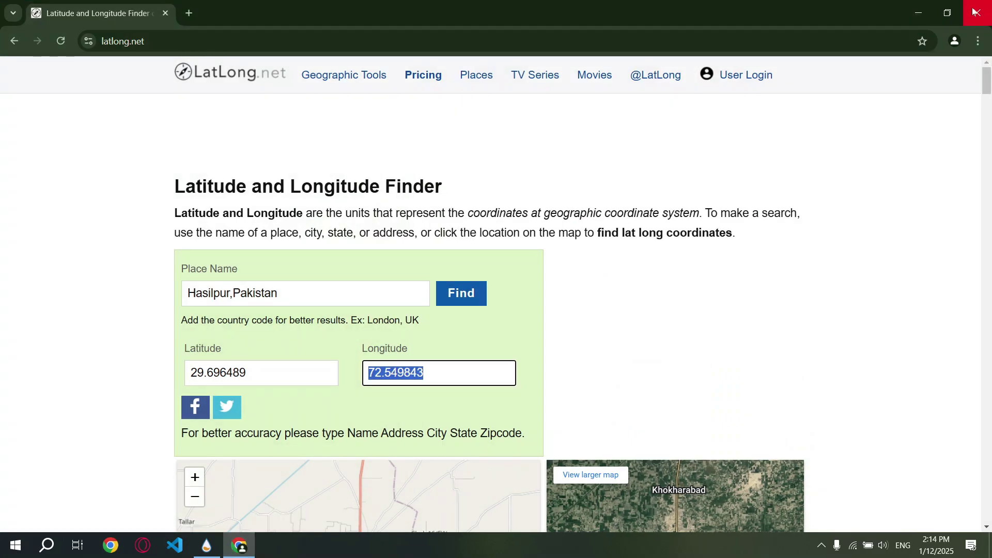
{"action": "left_click", "coordinate": [974, 11]}
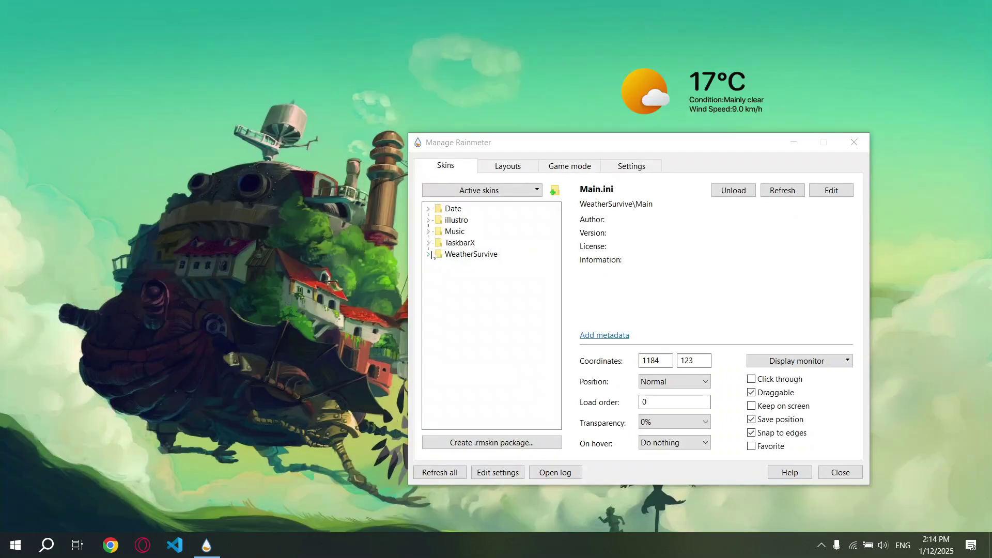
- Load TaskbarX.ini to center the taskbar icons, then close the Manage Rainmeter window
{"action": "left_click", "coordinate": [429, 243]}
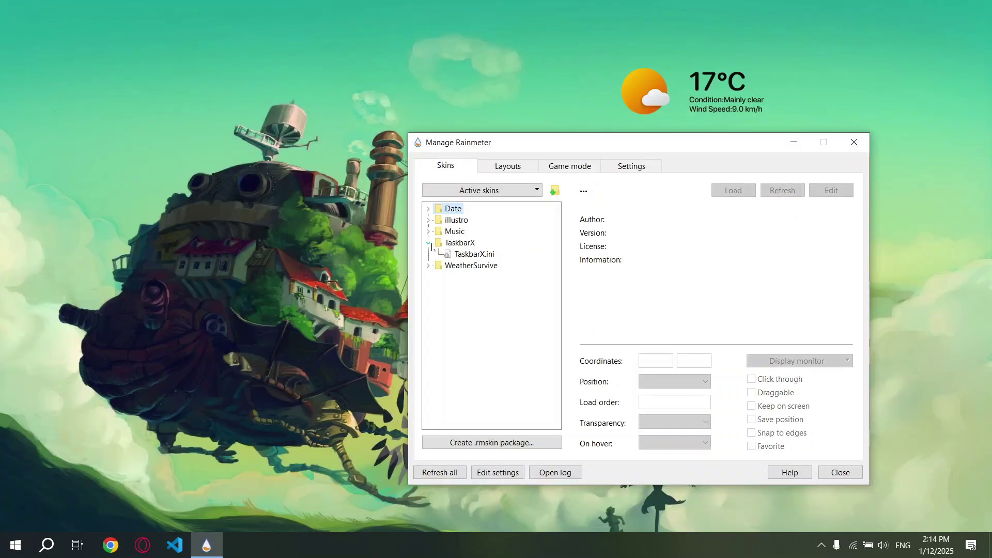
{"action": "left_click", "coordinate": [469, 256]}
{"action": "left_click", "coordinate": [734, 190]}
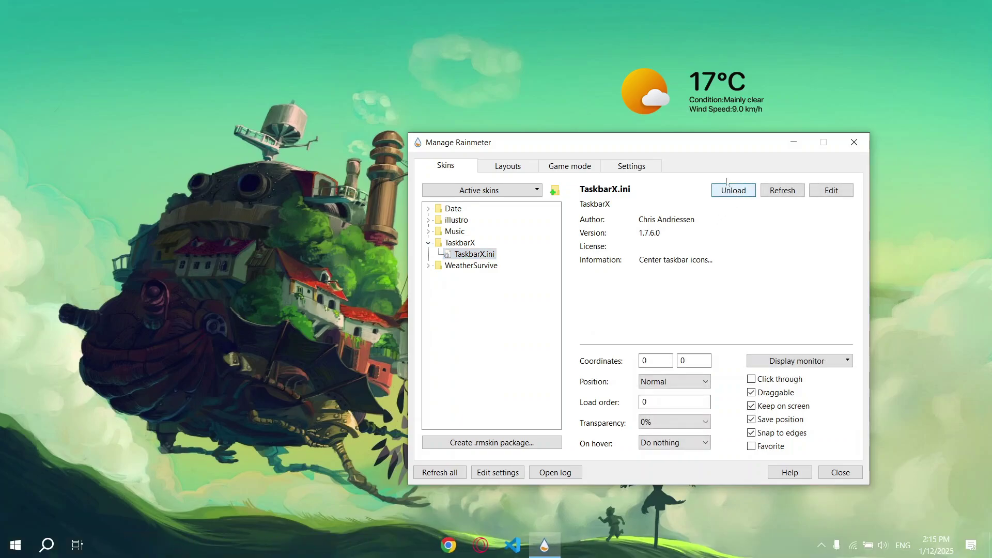
{"action": "left_click_drag", "start_coordinate": [652, 146], "coordinate": [568, 326]}
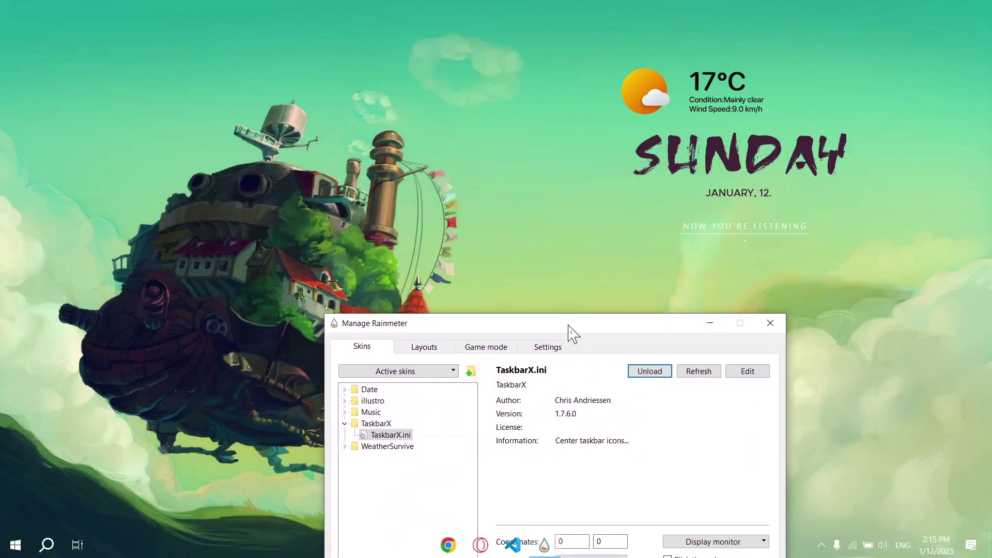
{"action": "left_click", "coordinate": [768, 324]}
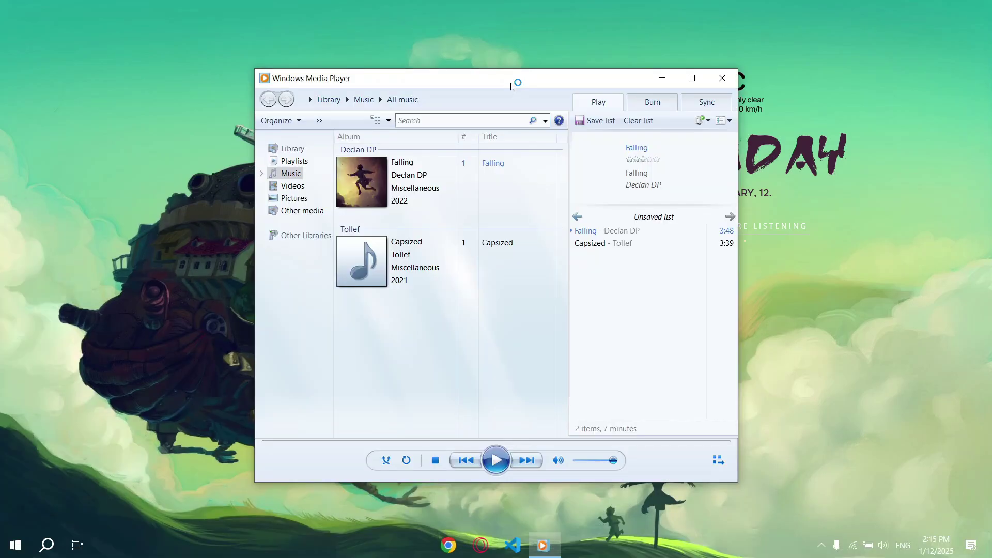
- Play the track Falling in Windows Media Player with its window clear of the Music skin, and minimize the player
{"action": "left_click_drag", "start_coordinate": [501, 90], "coordinate": [384, 136]}
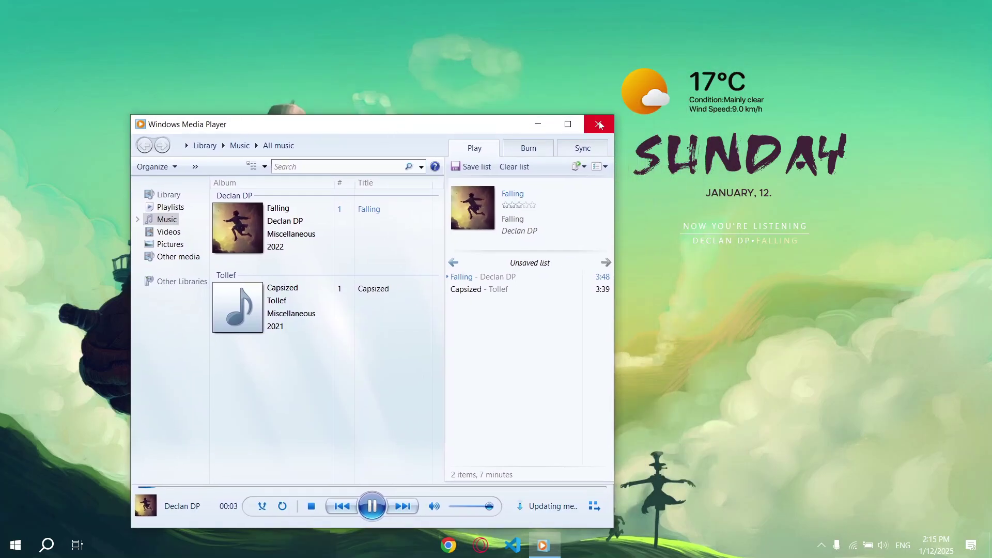
{"action": "left_click", "coordinate": [547, 127]}
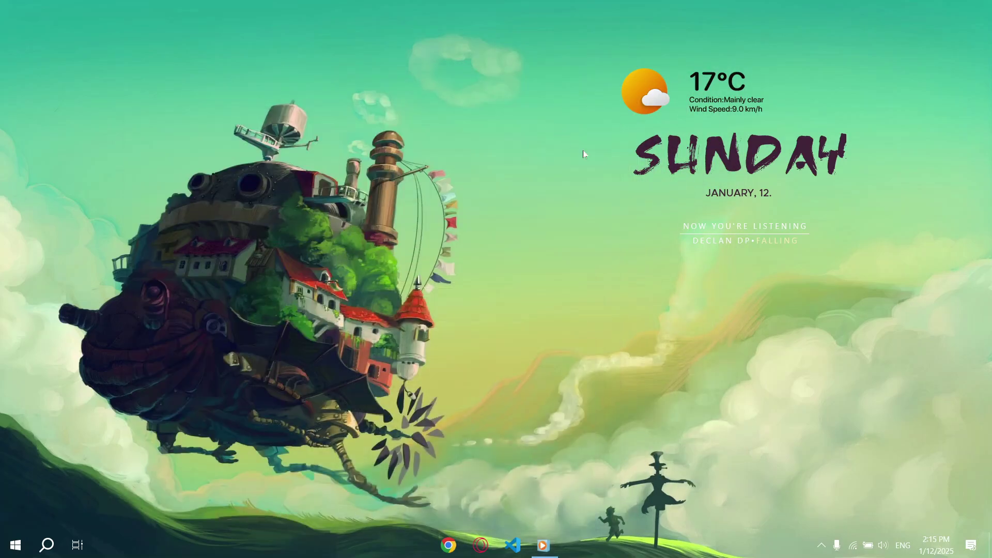